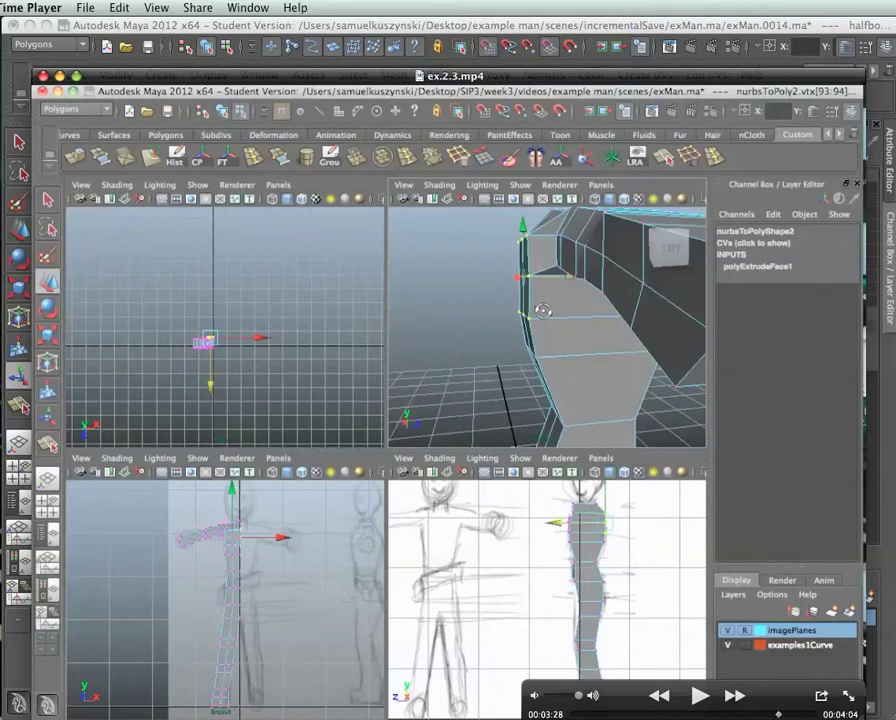
# Switch to Maya and mirror the half body's geometry in +X with reset mirror options, merging vertices with the original
pyautogui.click(519, 28)
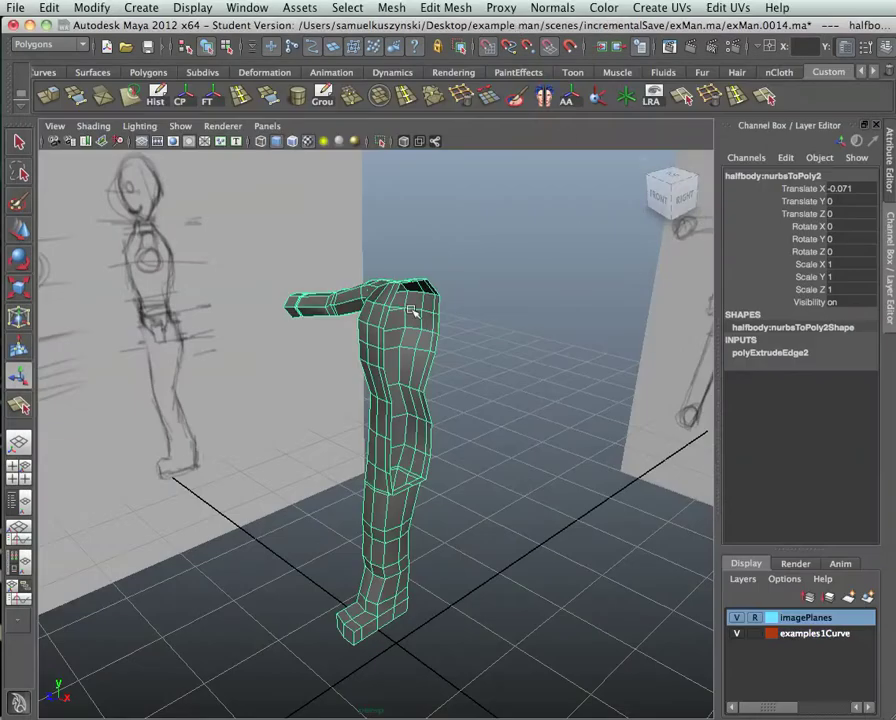
pyautogui.keyDown('alt'); pyautogui.moveTo(376, 314); pyautogui.dragTo(416, 459); pyautogui.keyUp('alt')
pyautogui.keyDown('alt'); pyautogui.moveTo(416, 459); pyautogui.dragTo(410, 370, button='right'); pyautogui.keyUp('alt')
pyautogui.keyDown('alt'); pyautogui.moveTo(410, 370); pyautogui.dragTo(450, 484); pyautogui.keyUp('alt')
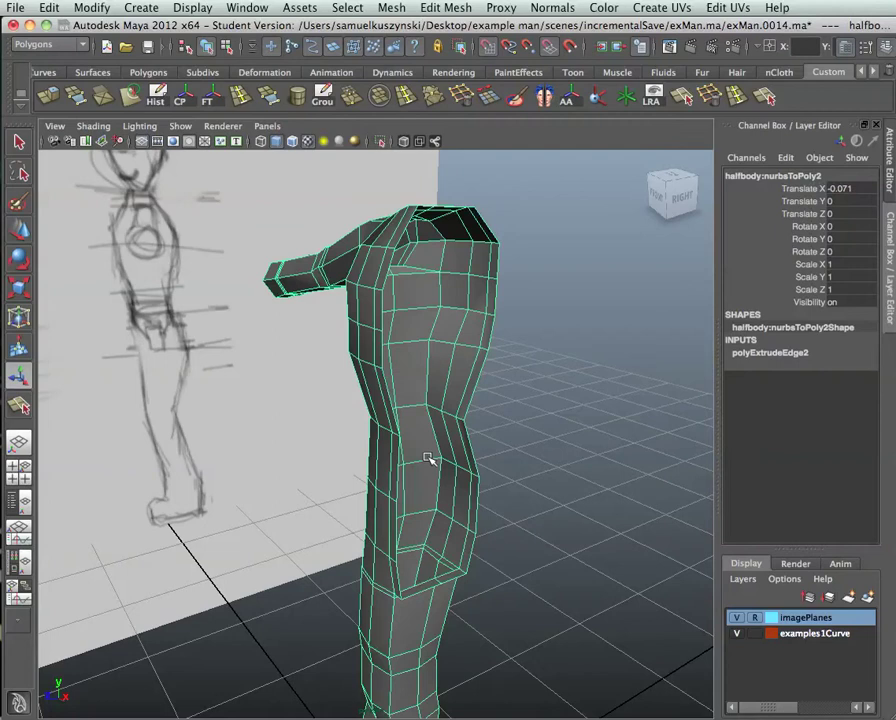
pyautogui.click(392, 8)
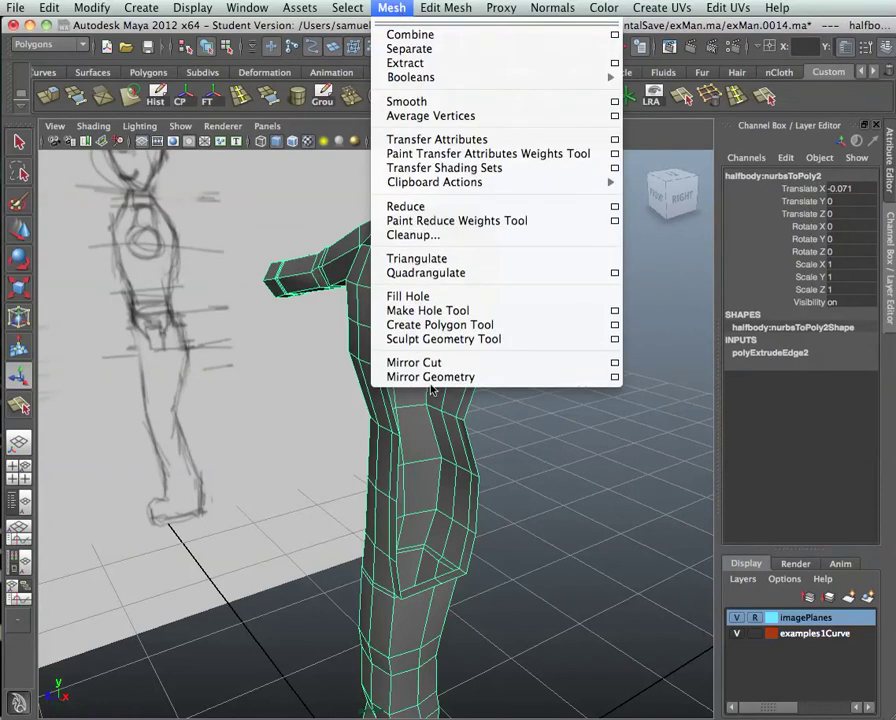
pyautogui.click(614, 379)
pyautogui.click(450, 175)
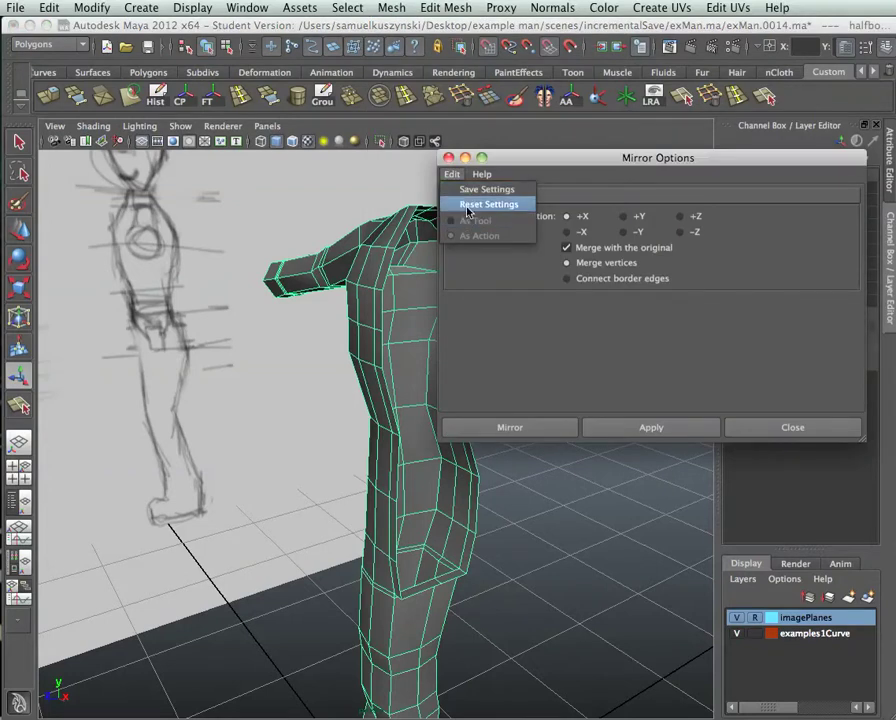
pyautogui.click(488, 204)
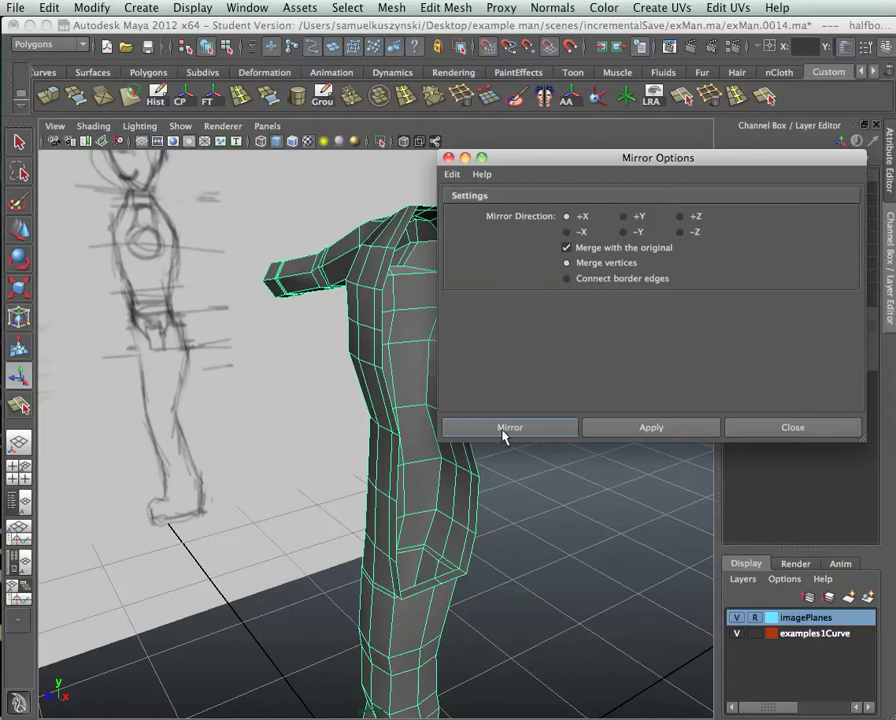
pyautogui.click(546, 427)
# Select the vertices along the body's center seam in the front view, start the Merge Vertex Tool, and clear the selection
pyautogui.keyDown('alt'); pyautogui.moveTo(524, 392); pyautogui.dragTo(460, 372); pyautogui.keyUp('alt')
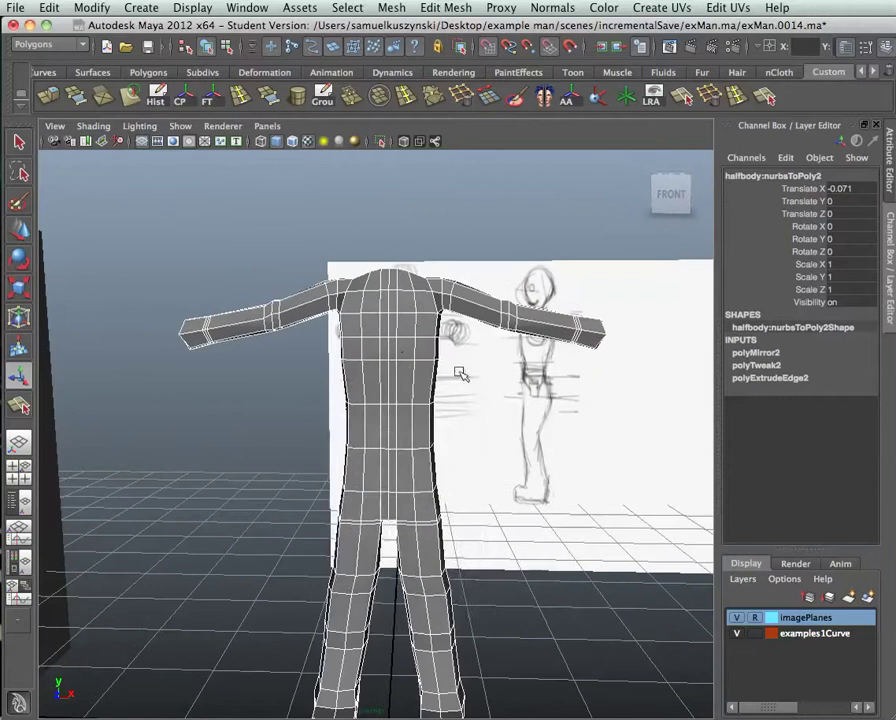
pyautogui.rightClick(405, 358)
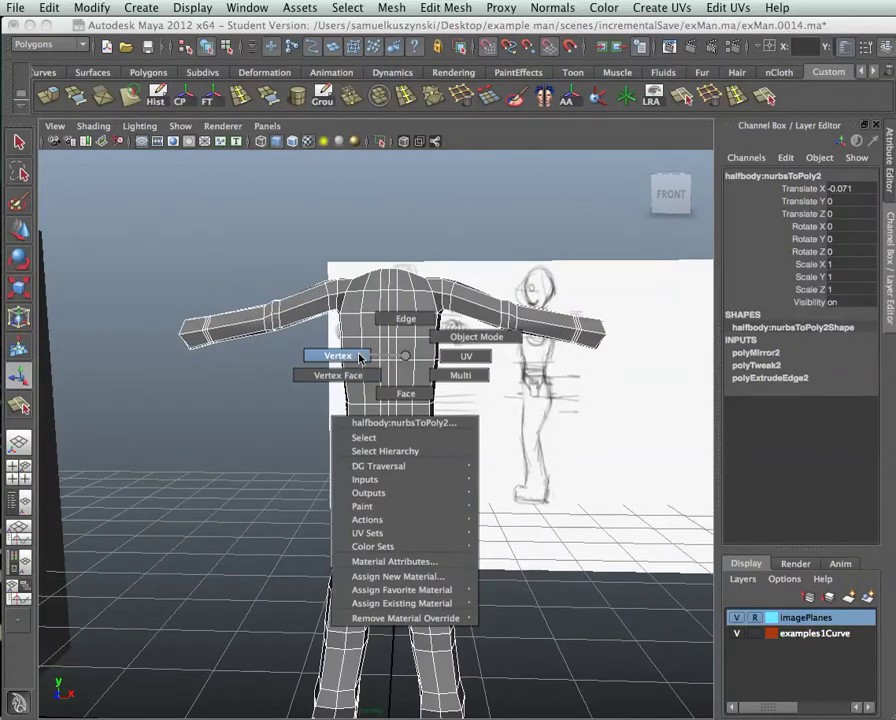
pyautogui.click(404, 356)
pyautogui.rightClick(400, 353)
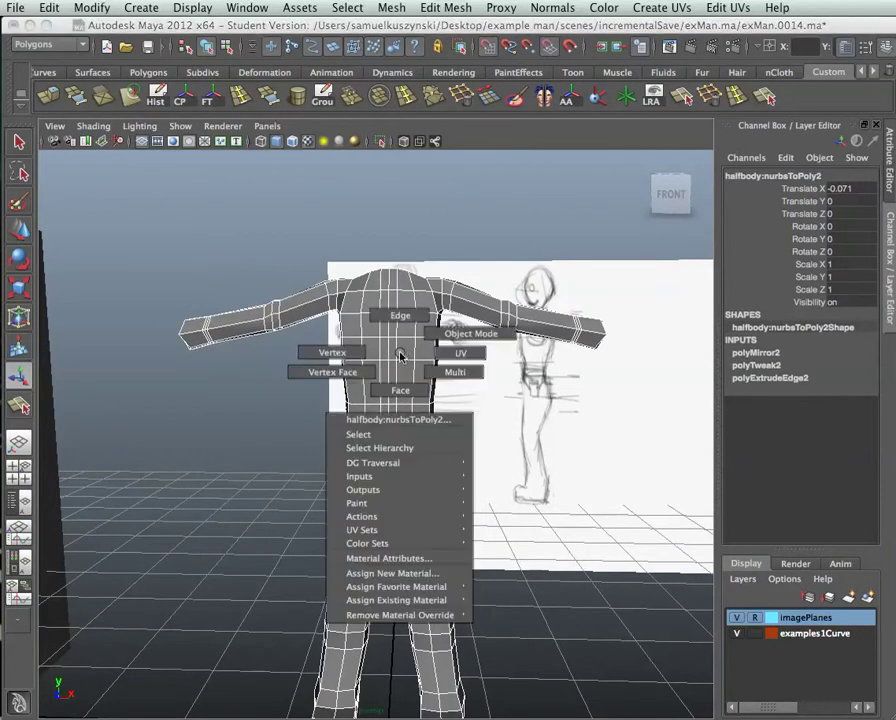
pyautogui.click(346, 353)
pyautogui.keyDown('alt'); pyautogui.moveTo(350, 354); pyautogui.dragTo(408, 318); pyautogui.keyUp('alt')
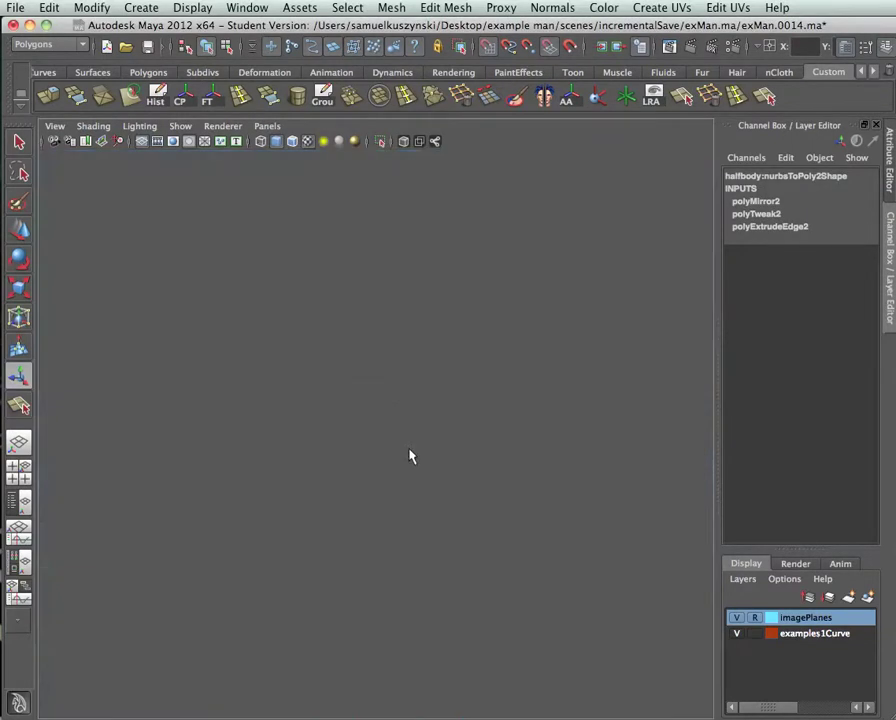
pyautogui.press('space')
pyautogui.moveTo(330, 576); pyautogui.dragTo(320, 588)
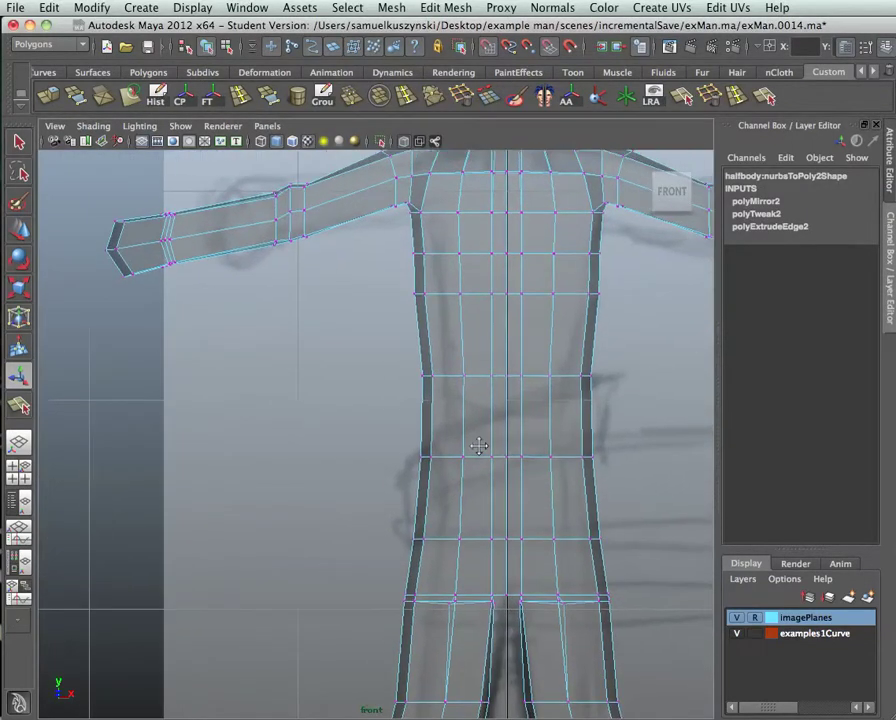
pyautogui.keyDown('alt'); pyautogui.moveTo(479, 446); pyautogui.dragTo(430, 492, button='middle'); pyautogui.keyUp('alt')
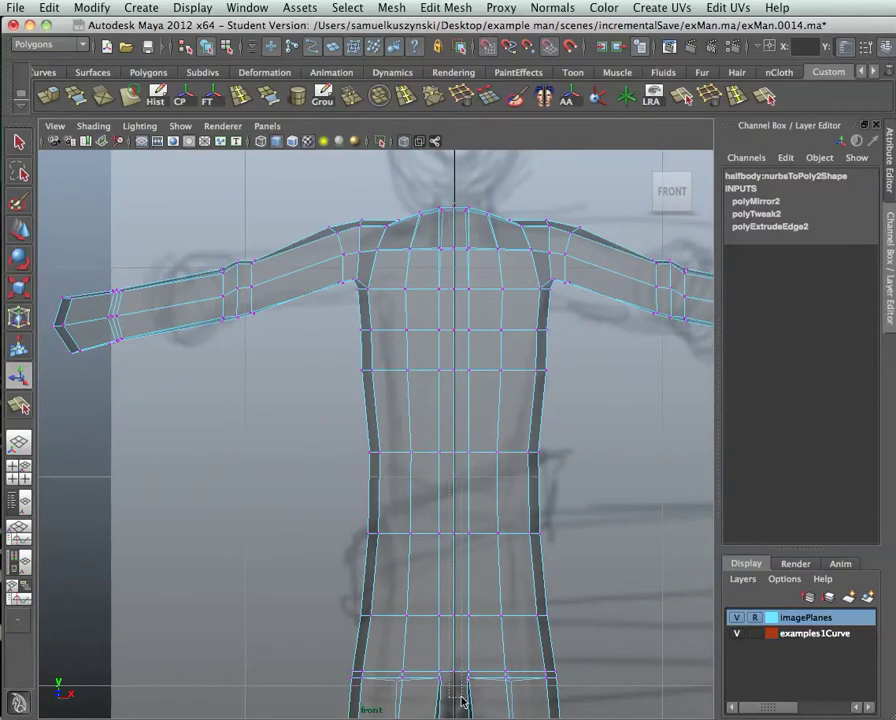
pyautogui.click(462, 703)
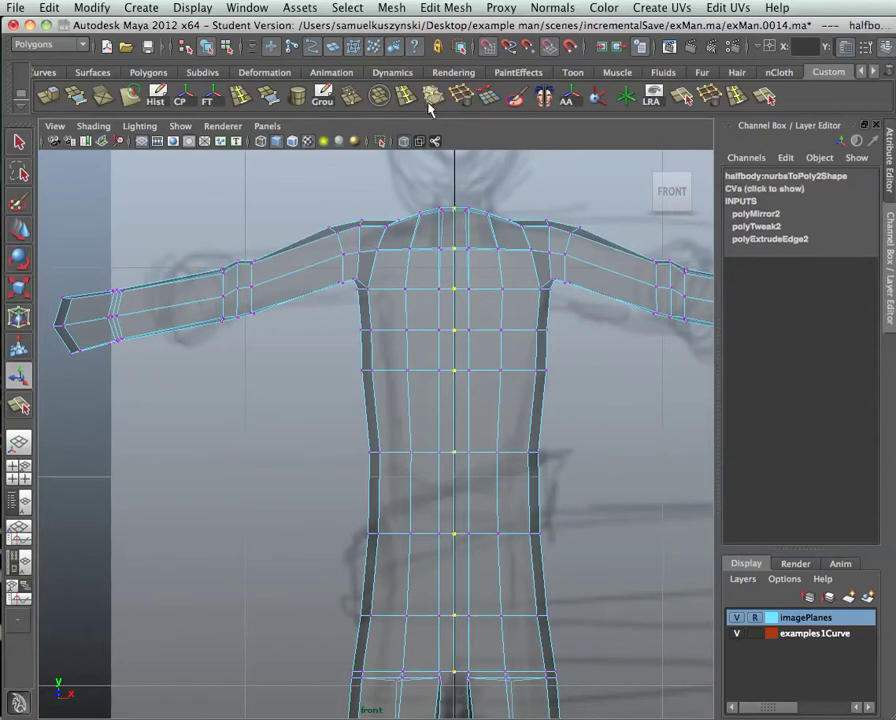
pyautogui.click(447, 8)
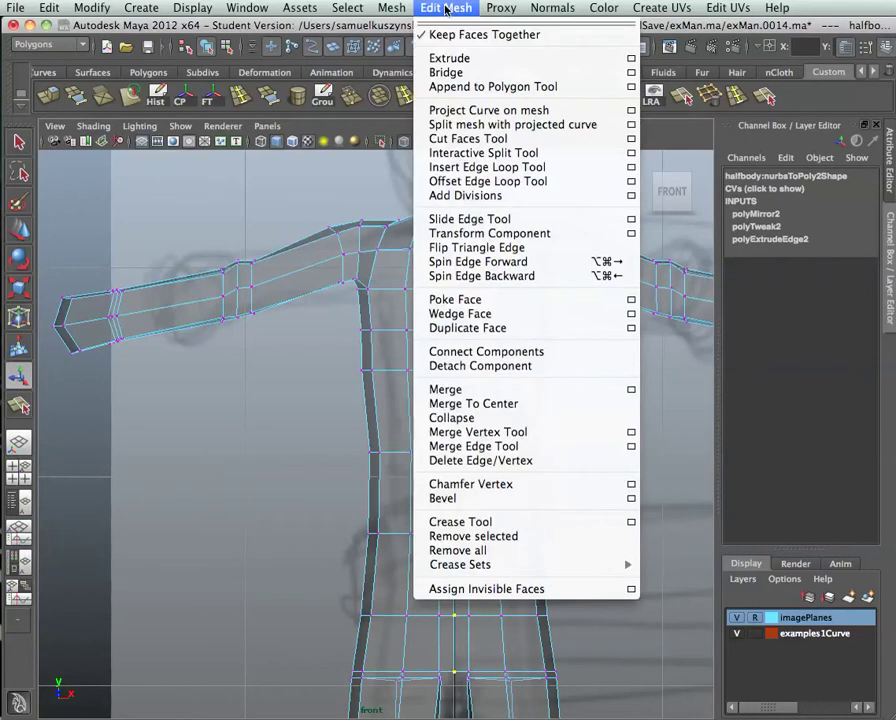
pyautogui.click(492, 432)
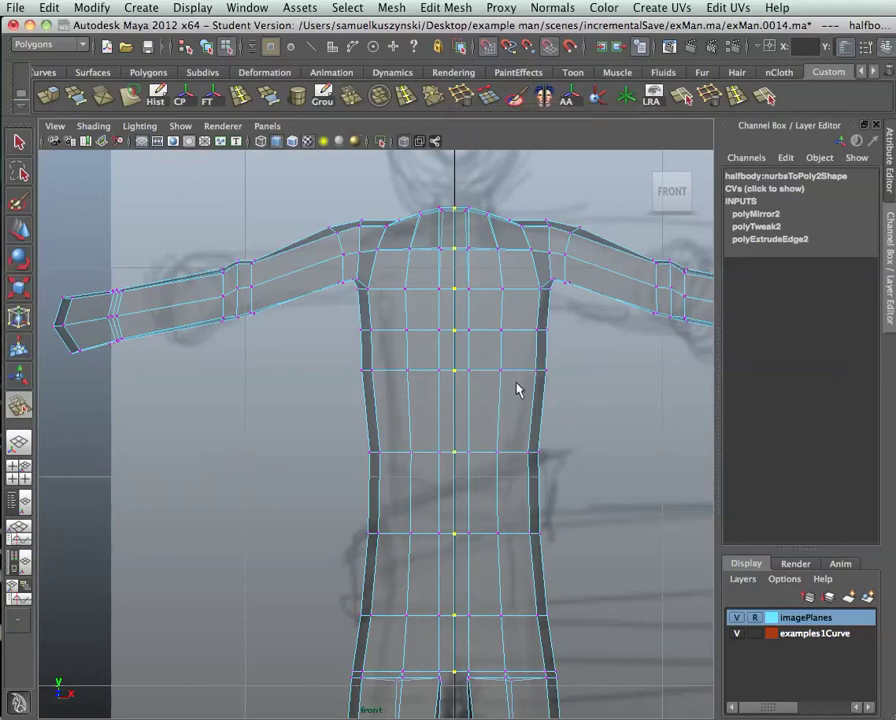
pyautogui.click(590, 469)
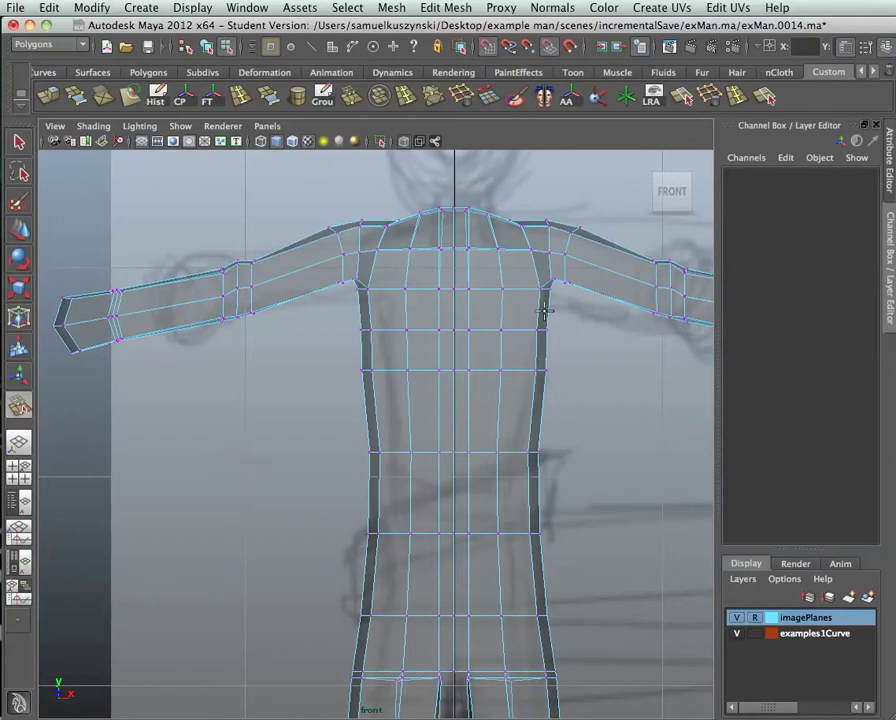
# Return to the perspective view and inspect the mirrored full body's topology
pyautogui.scroll(-2, 508, 344)
pyautogui.press('space')
pyautogui.press('space')
pyautogui.moveTo(510, 332)
pyautogui.keyDown('alt'); pyautogui.mouseDown()
pyautogui.moveTo(456, 326)
pyautogui.moveTo(420, 364)
pyautogui.moveTo(360, 356)
pyautogui.moveTo(382, 374)
pyautogui.mouseUp(); pyautogui.keyUp('alt')
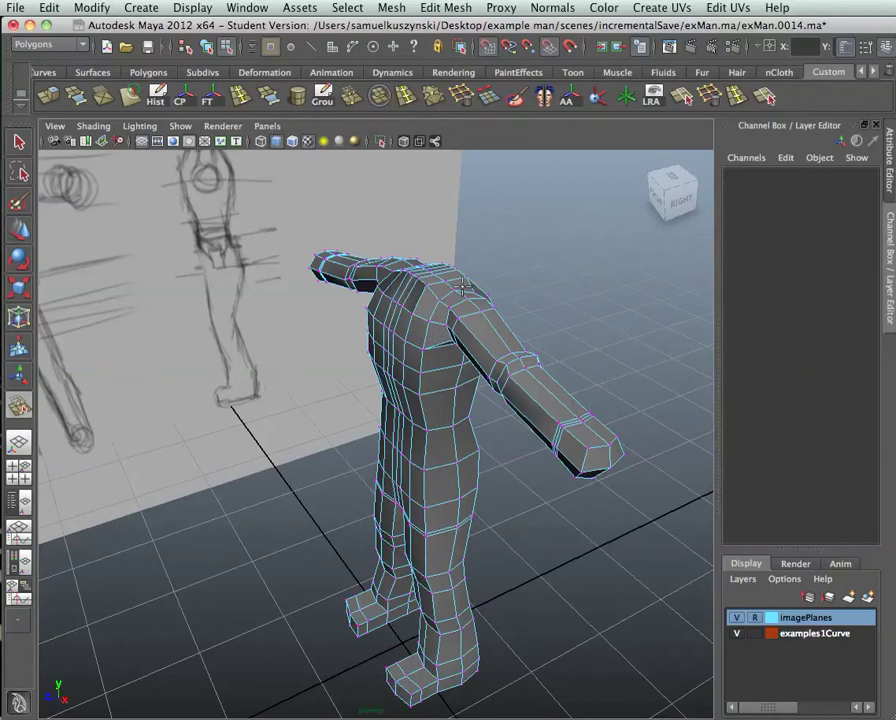
pyautogui.moveTo(493, 362)
pyautogui.keyDown('alt'); pyautogui.mouseDown()
pyautogui.moveTo(436, 368)
pyautogui.moveTo(504, 394)
pyautogui.moveTo(512, 387)
pyautogui.moveTo(514, 362)
pyautogui.moveTo(464, 329)
pyautogui.moveTo(372, 368)
pyautogui.moveTo(494, 354)
pyautogui.moveTo(516, 362)
pyautogui.mouseUp(); pyautogui.keyUp('alt')
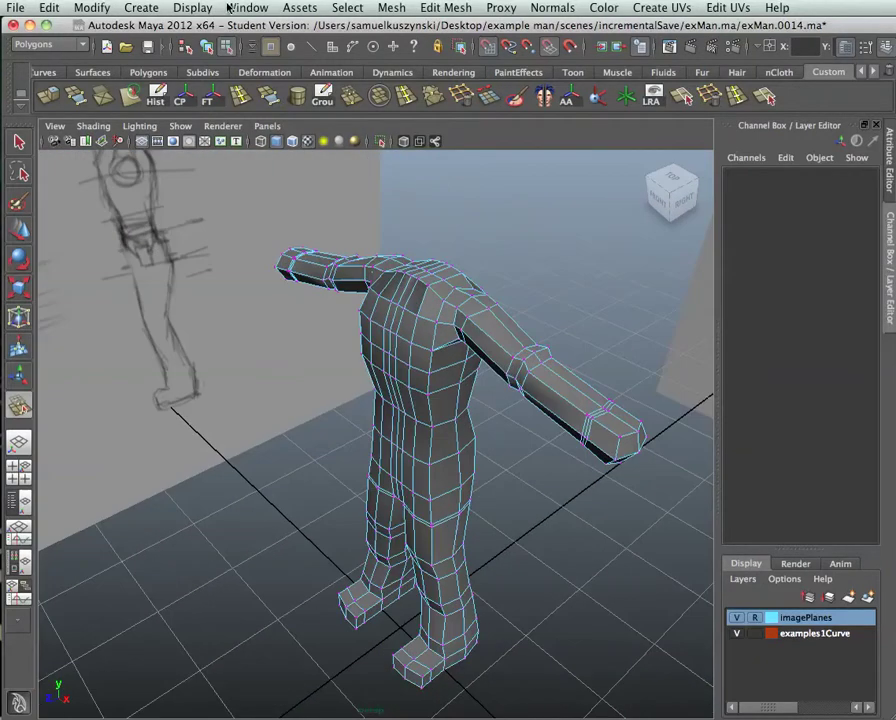
pyautogui.click(190, 10)
pyautogui.moveTo(140, 8)
pyautogui.moveTo(200, 49)
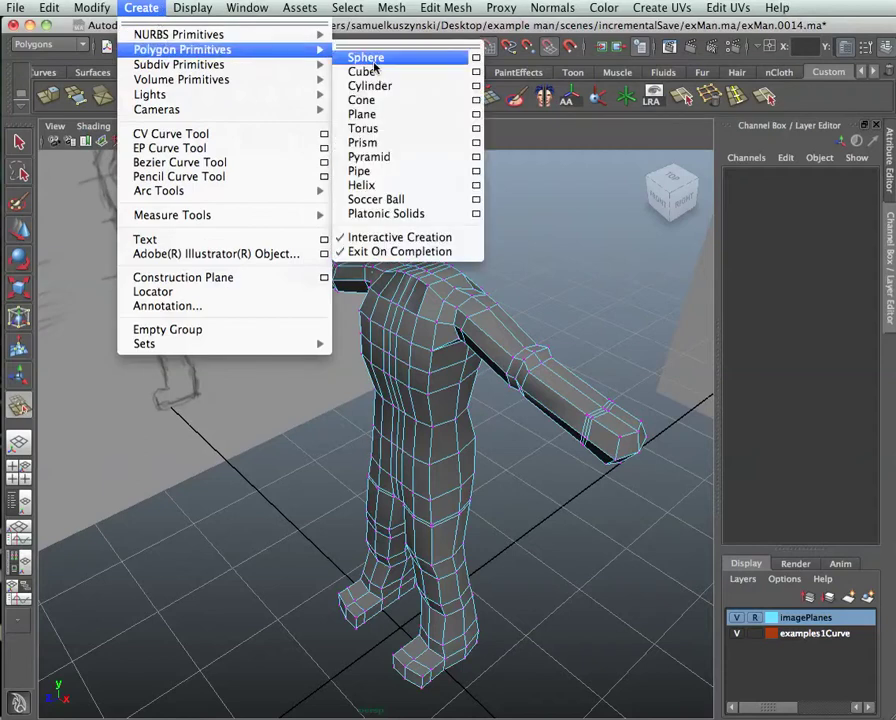
pyautogui.click(386, 82)
pyautogui.keyDown('alt'); pyautogui.moveTo(626, 486); pyautogui.dragTo(550, 515); pyautogui.keyUp('alt')
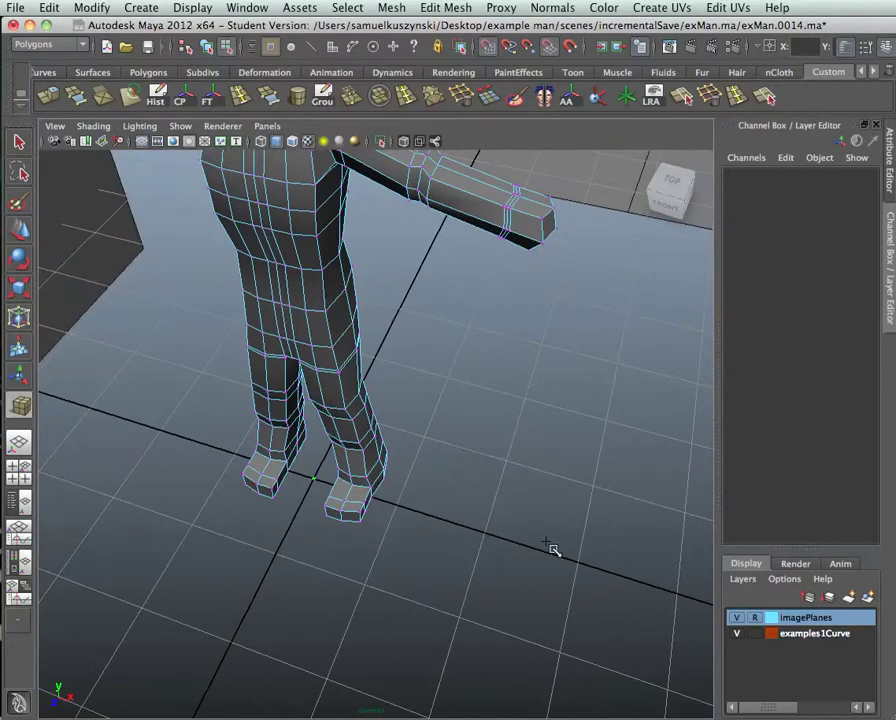
pyautogui.moveTo(488, 535)
pyautogui.mouseDown()
pyautogui.moveTo(552, 562)
pyautogui.moveTo(575, 560)
pyautogui.mouseUp()
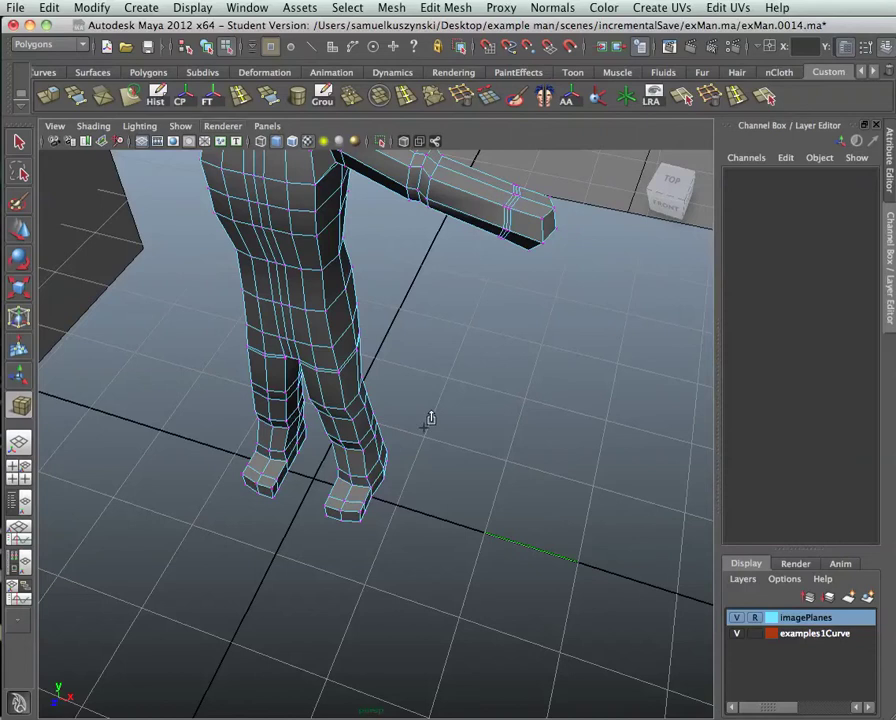
pyautogui.click(490, 520)
pyautogui.click(490, 517)
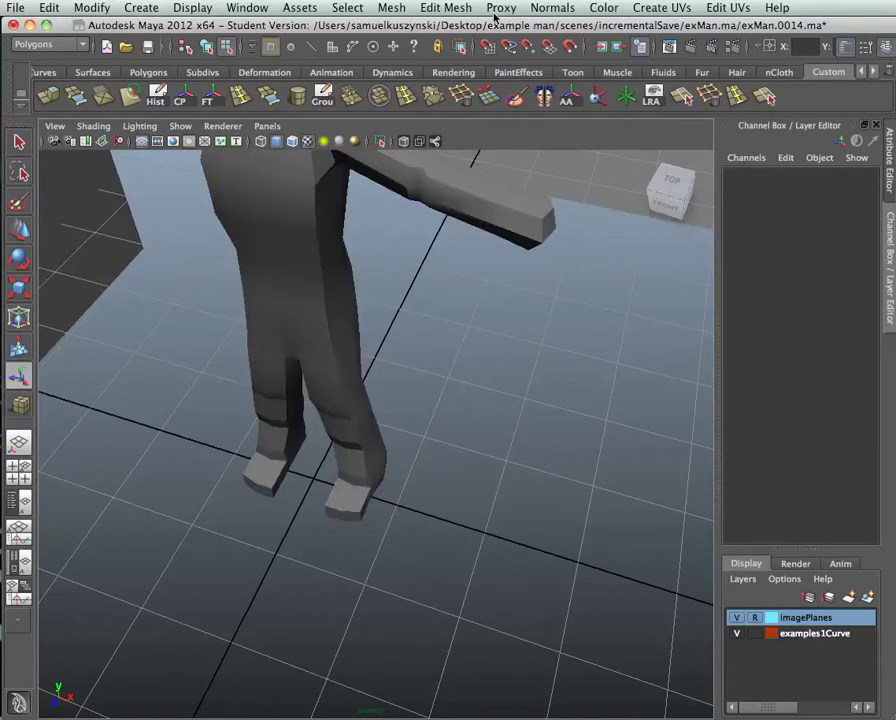
# Create a polygon cube on the ground beside the figure and ready it for moving
pyautogui.click(141, 8)
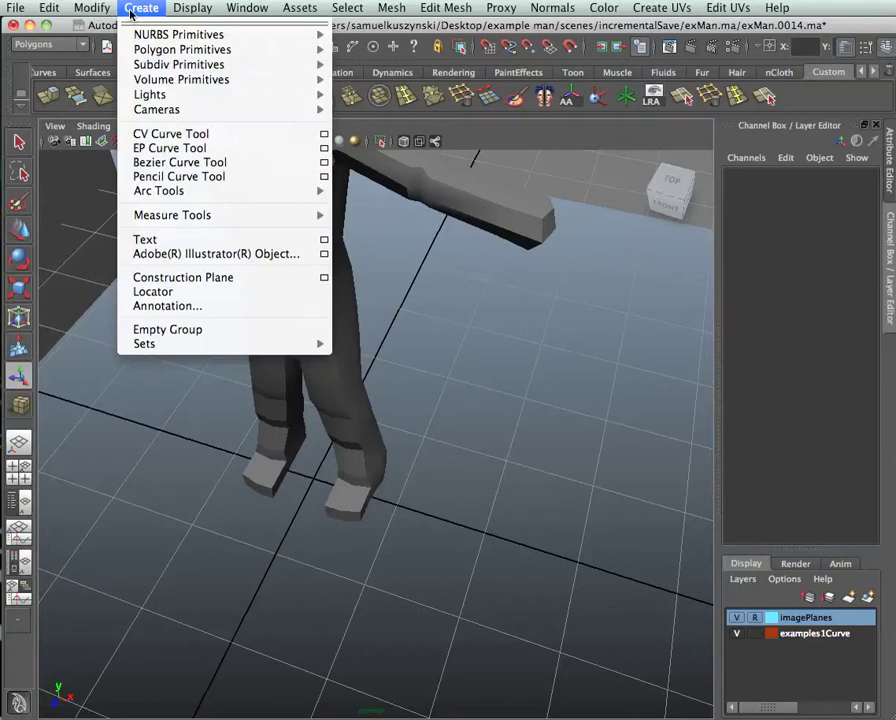
pyautogui.moveTo(250, 49)
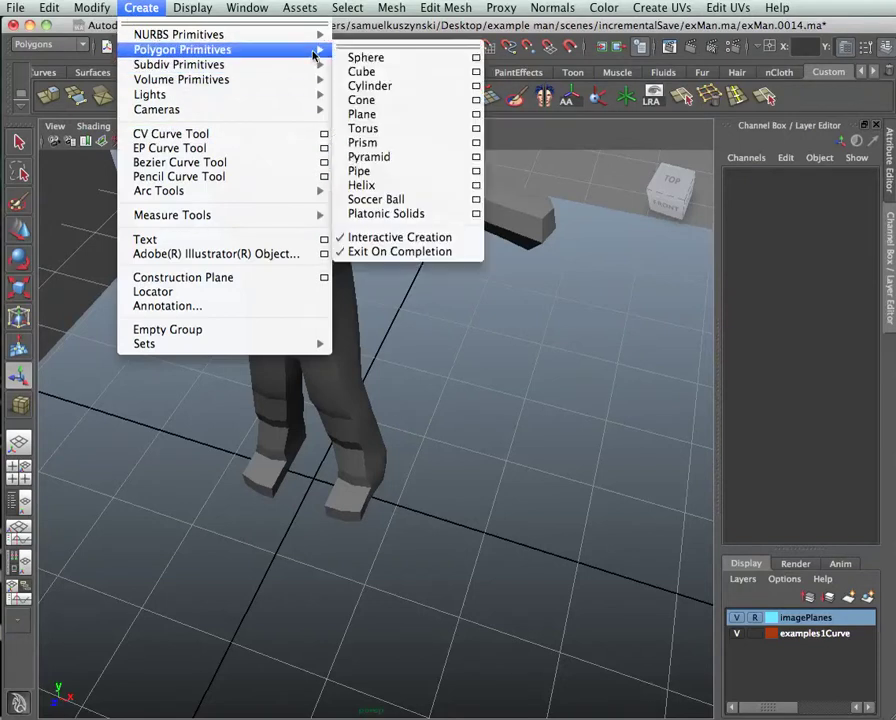
pyautogui.click(404, 73)
pyautogui.moveTo(507, 420)
pyautogui.mouseDown()
pyautogui.moveTo(586, 524)
pyautogui.moveTo(538, 454)
pyautogui.moveTo(566, 479)
pyautogui.moveTo(521, 444)
pyautogui.moveTo(536, 454)
pyautogui.moveTo(530, 444)
pyautogui.moveTo(513, 482)
pyautogui.mouseUp()
pyautogui.press('w')
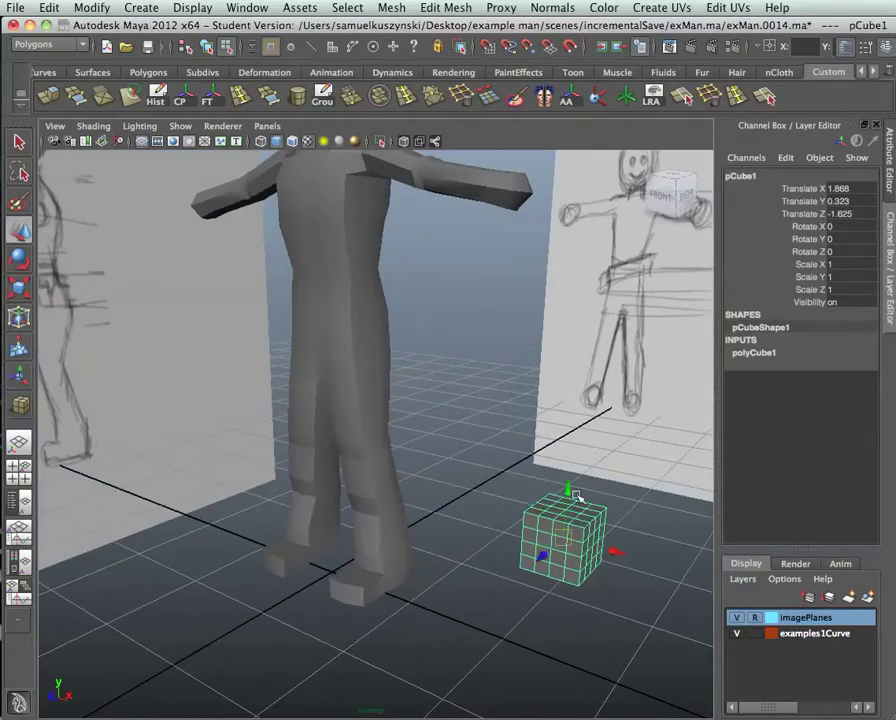
# Move the cube up to the head in the side view, to about Translate Y 4.813 and Translate Z -0.157
pyautogui.moveTo(574, 490); pyautogui.dragTo(588, 414)
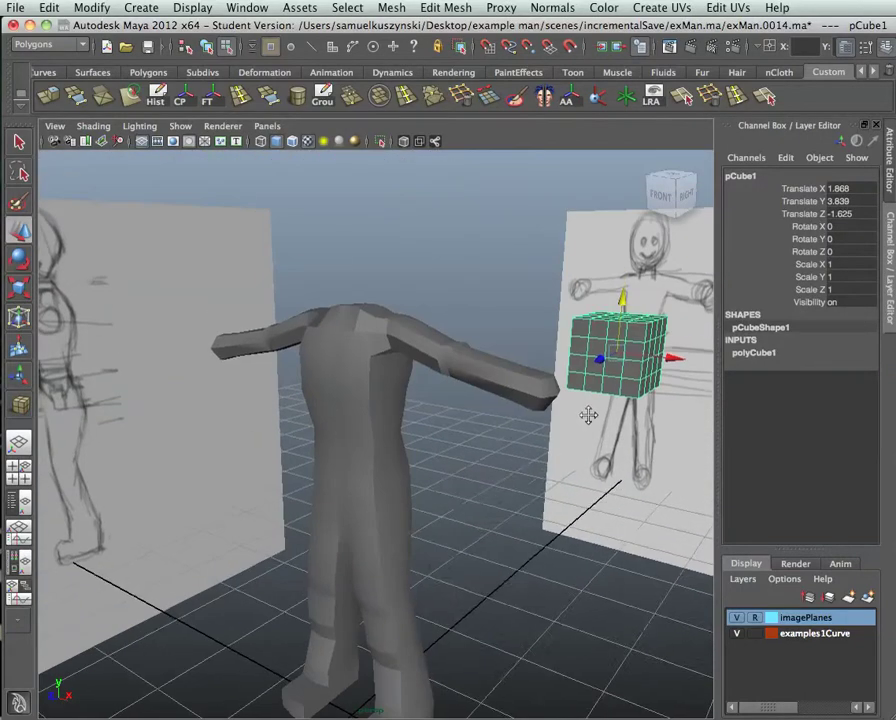
pyautogui.press('space')
pyautogui.press('space')
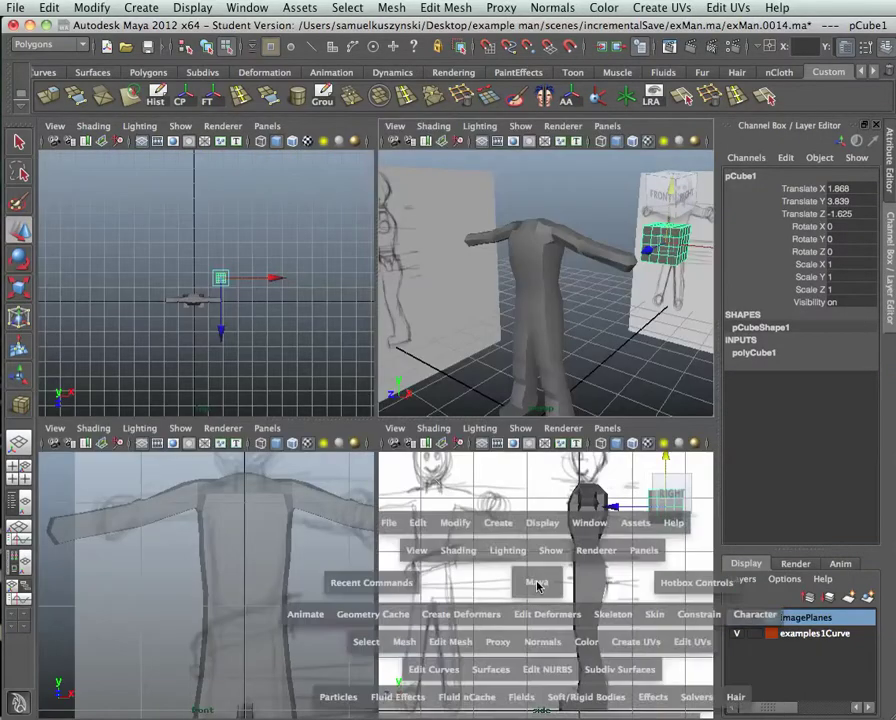
pyautogui.moveTo(576, 284); pyautogui.dragTo(406, 279)
pyautogui.moveTo(450, 231); pyautogui.dragTo(452, 136)
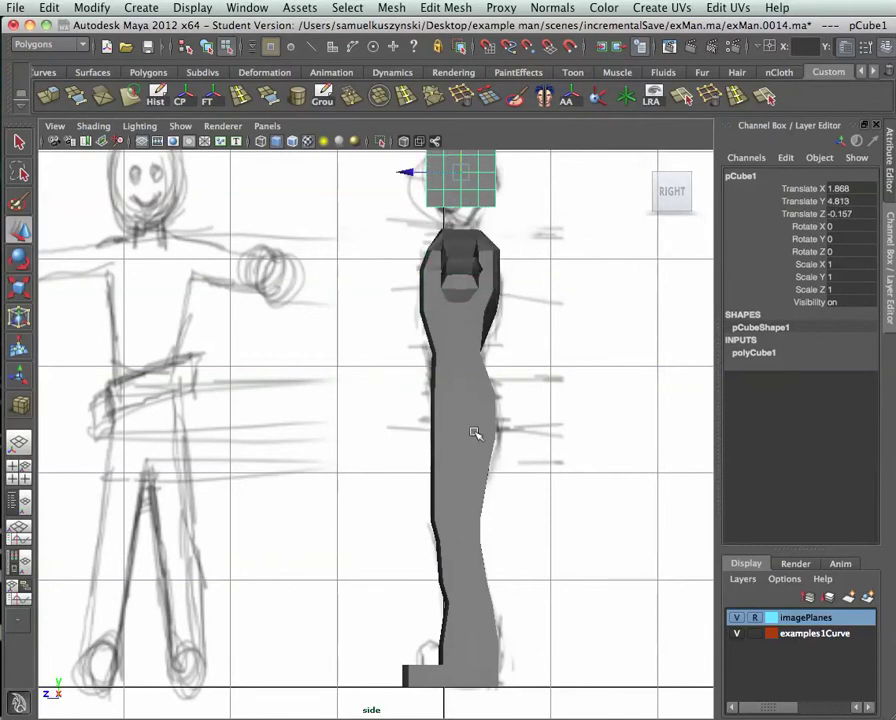
# Move the cube sideways over the sketched head in the front view, to about Translate X -0.018
pyautogui.press('space')
pyautogui.press('space')
pyautogui.moveTo(427, 430)
pyautogui.keyDown('alt'); pyautogui.mouseDown(button='middle')
pyautogui.moveTo(368, 610)
pyautogui.moveTo(366, 596)
pyautogui.mouseUp(button='middle'); pyautogui.keyUp('alt')
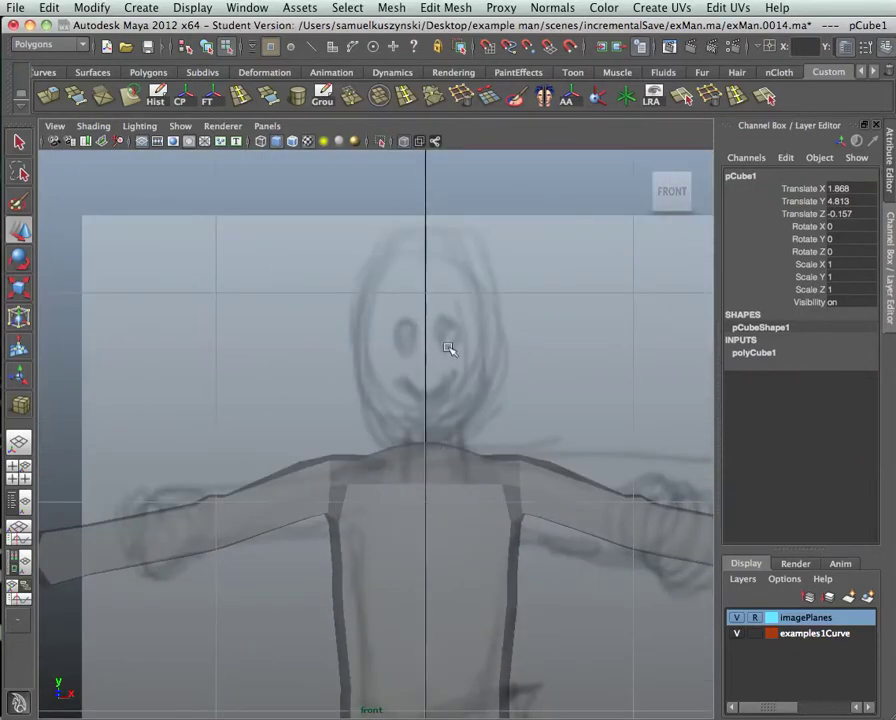
pyautogui.scroll(-6, 448, 348)
pyautogui.scroll(2, 468, 400)
pyautogui.moveTo(518, 413); pyautogui.dragTo(436, 410)
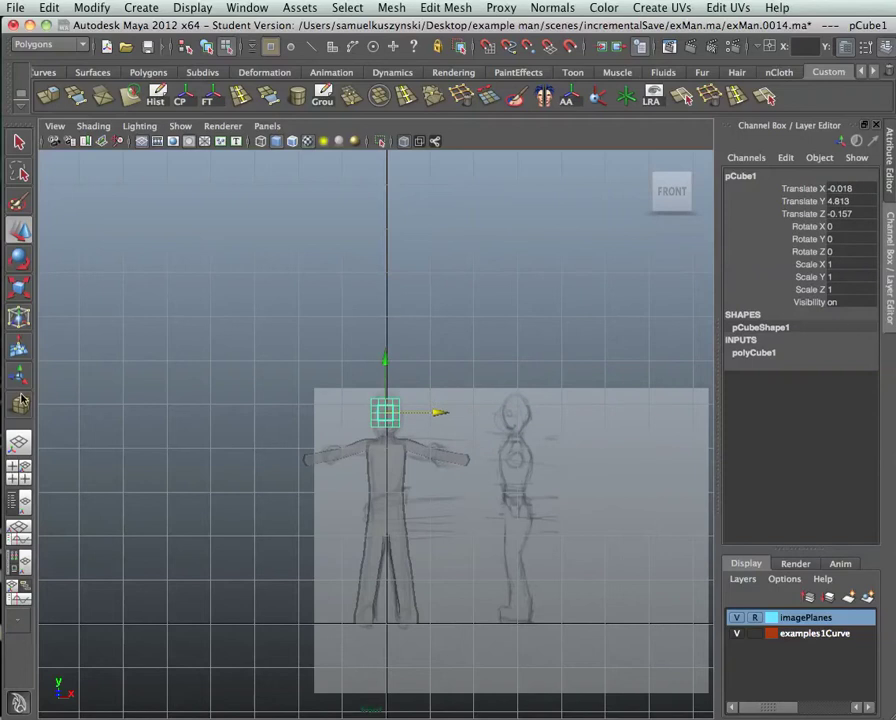
# Turn on Soft Select for the Move Tool and use snapping to center the cube at Translate X 0
pyautogui.doubleClick(19, 239)
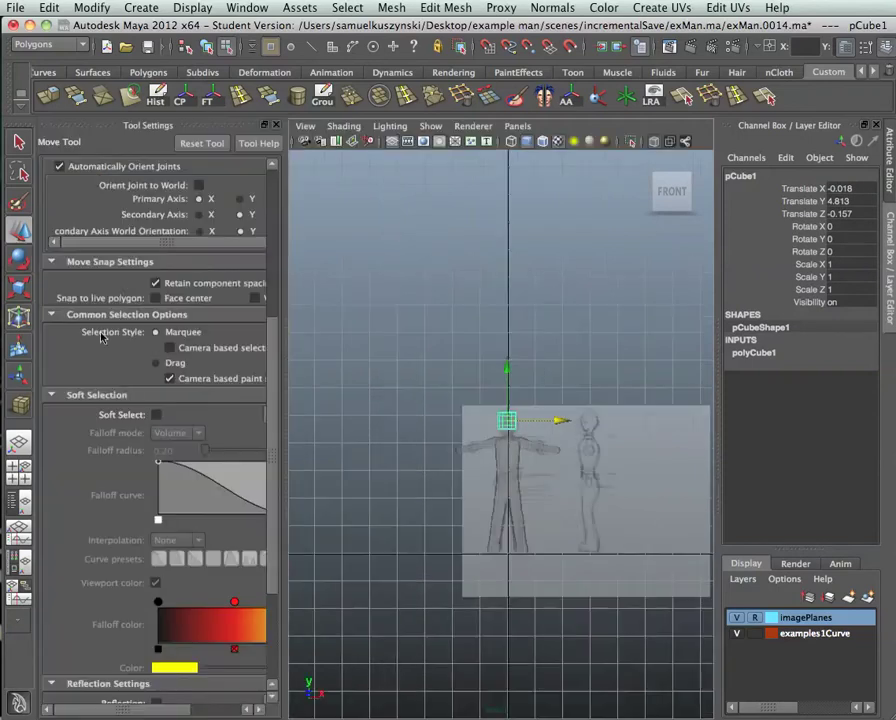
pyautogui.click(157, 416)
pyautogui.scroll(10, 534, 464)
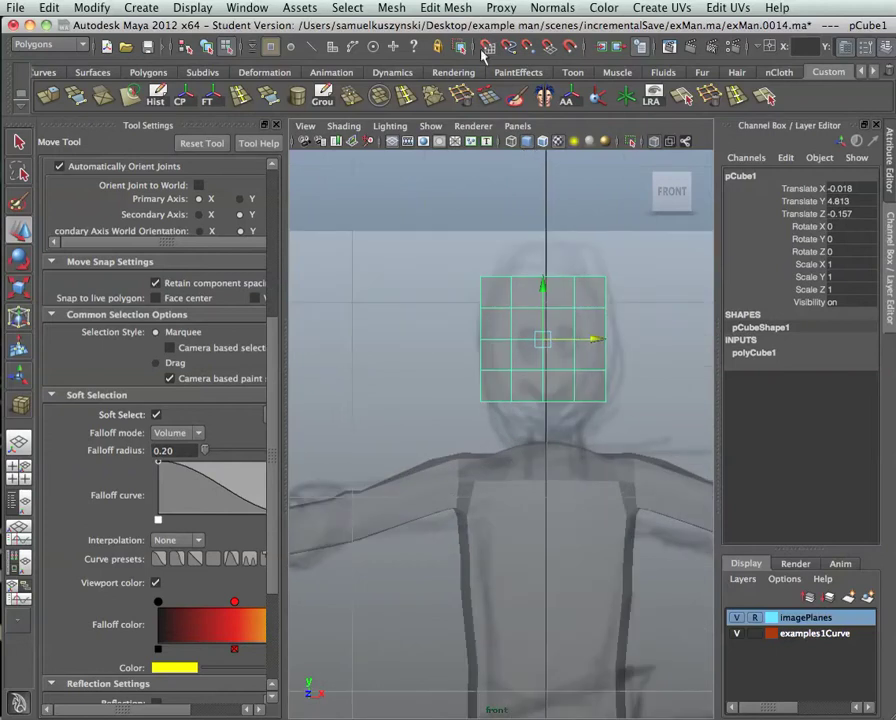
pyautogui.click(549, 47)
pyautogui.moveTo(594, 341); pyautogui.dragTo(600, 342)
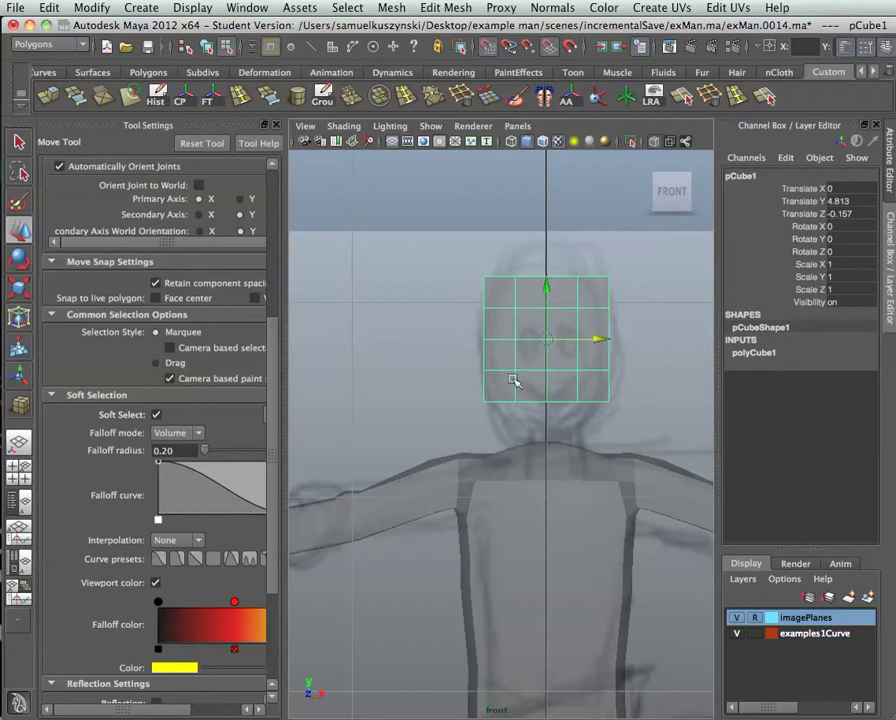
# Return to the perspective view and select the four front corner vertices of the head cube
pyautogui.press('space')
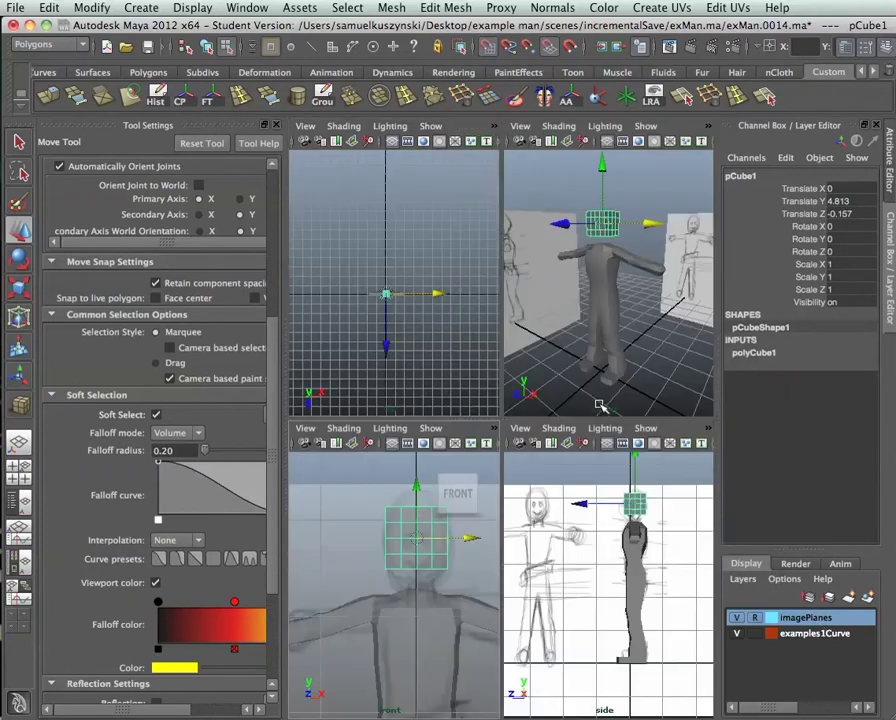
pyautogui.press('space')
pyautogui.keyDown('alt'); pyautogui.moveTo(588, 312); pyautogui.dragTo(472, 390); pyautogui.keyUp('alt')
pyautogui.keyDown('alt'); pyautogui.moveTo(472, 390); pyautogui.dragTo(462, 352, button='right'); pyautogui.keyUp('alt')
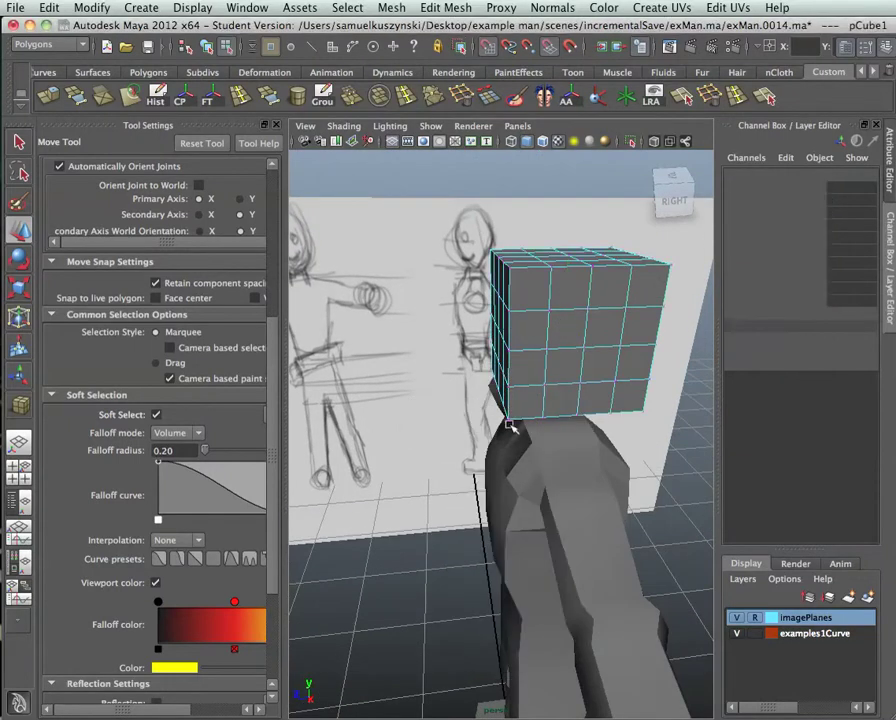
pyautogui.click(508, 421)
pyautogui.keyDown('alt'); pyautogui.moveTo(503, 266); pyautogui.dragTo(665, 318); pyautogui.keyUp('alt')
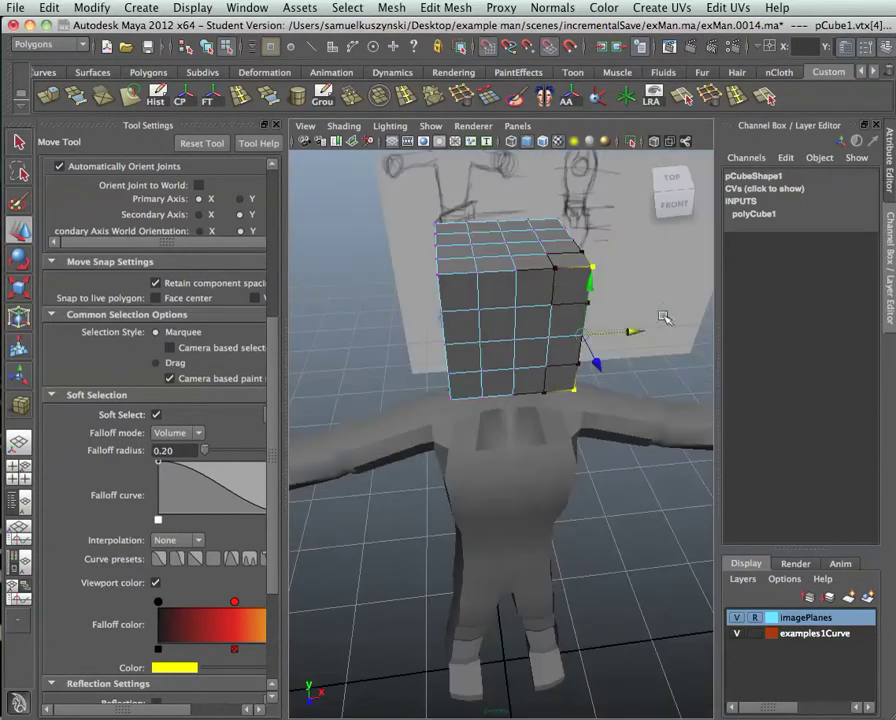
pyautogui.keyDown('shift'); pyautogui.click(436, 273); pyautogui.keyUp('shift')
pyautogui.keyDown('shift'); pyautogui.click(450, 400); pyautogui.keyUp('shift')
# Add the four back corner vertices of the head cube to the selection
pyautogui.keyDown('alt'); pyautogui.moveTo(480, 424); pyautogui.dragTo(670, 415); pyautogui.keyUp('alt')
pyautogui.keyDown('shift'); pyautogui.click(410, 446); pyautogui.keyUp('shift')
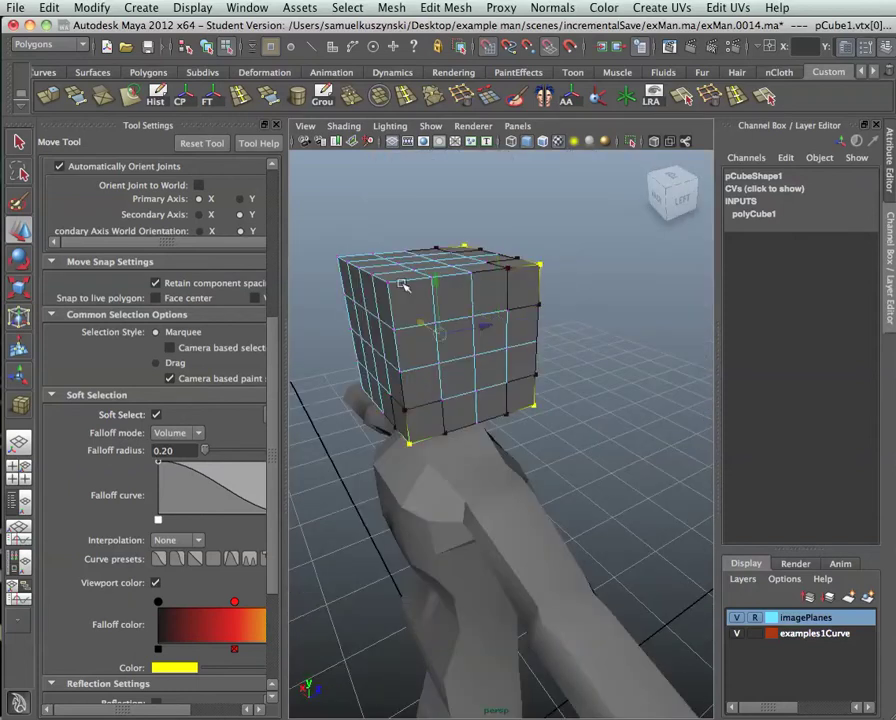
pyautogui.keyDown('alt'); pyautogui.moveTo(416, 314); pyautogui.dragTo(472, 326); pyautogui.keyUp('alt')
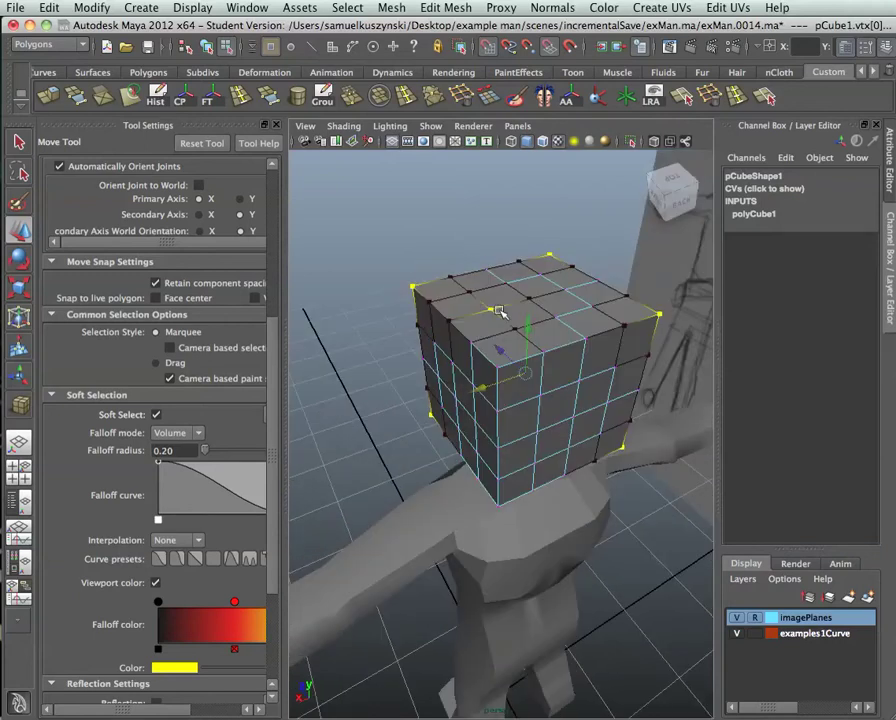
pyautogui.keyDown('shift'); pyautogui.click(497, 370); pyautogui.keyUp('shift')
pyautogui.keyDown('alt'); pyautogui.moveTo(524, 450); pyautogui.dragTo(509, 410); pyautogui.keyUp('alt')
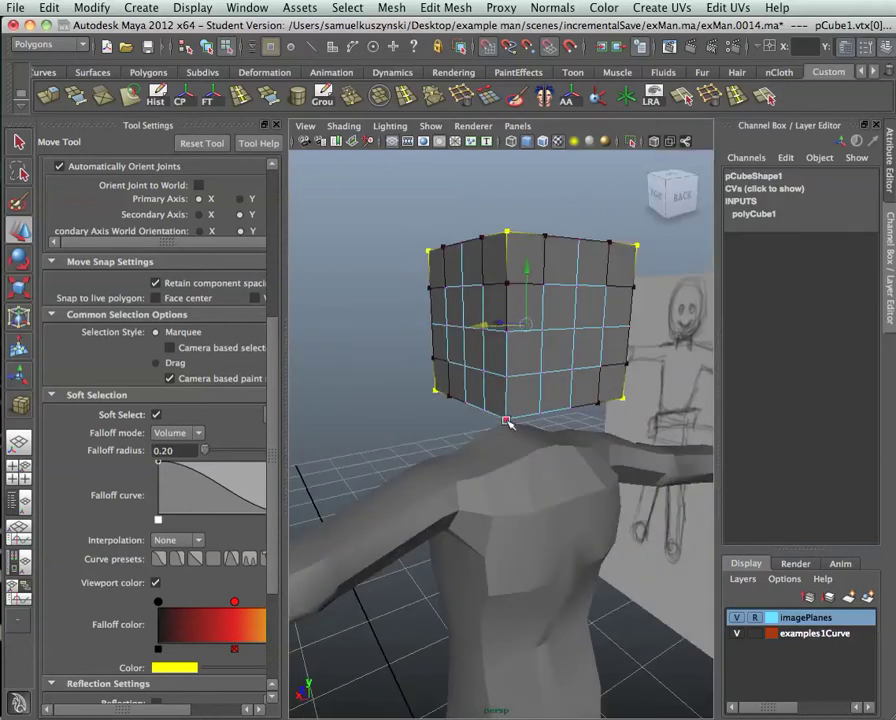
pyautogui.keyDown('shift'); pyautogui.click(506, 420); pyautogui.keyUp('shift')
pyautogui.keyDown('alt'); pyautogui.moveTo(545, 410); pyautogui.dragTo(519, 447); pyautogui.keyUp('alt')
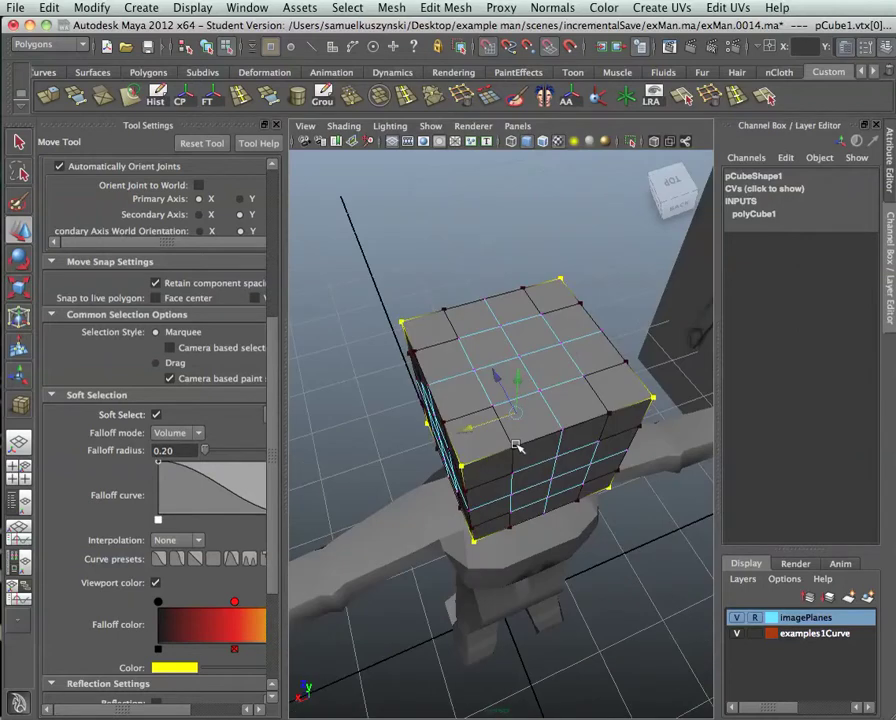
# Set the soft selection falloff radius to 0.62 and scale the corner vertices inward to round off the head cube
pyautogui.keyDown('alt'); pyautogui.moveTo(518, 425); pyautogui.dragTo(511, 318); pyautogui.keyUp('alt')
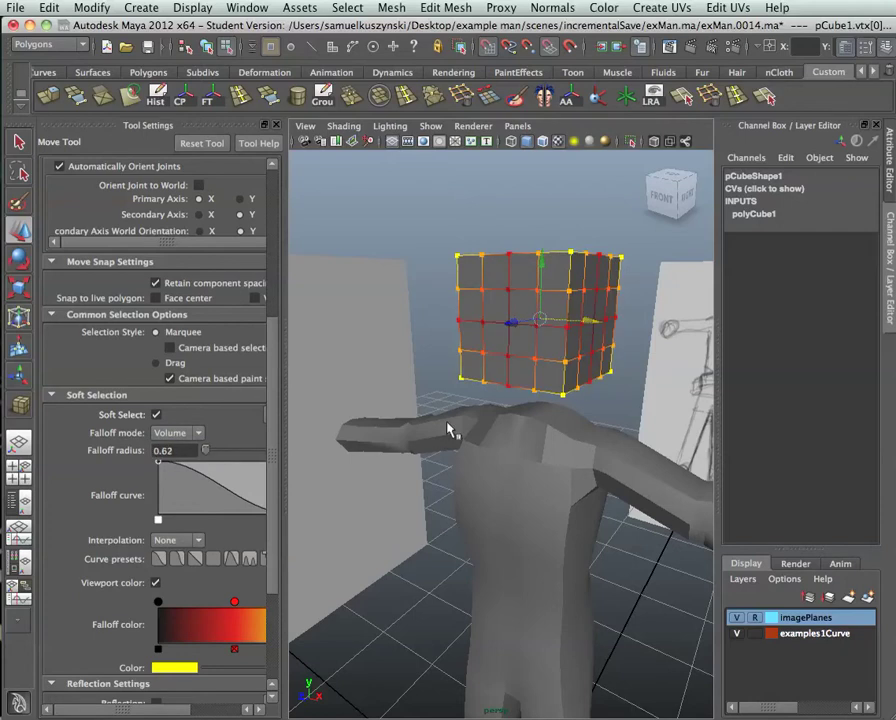
pyautogui.keyDown('alt'); pyautogui.moveTo(536, 306); pyautogui.dragTo(524, 386); pyautogui.keyUp('alt')
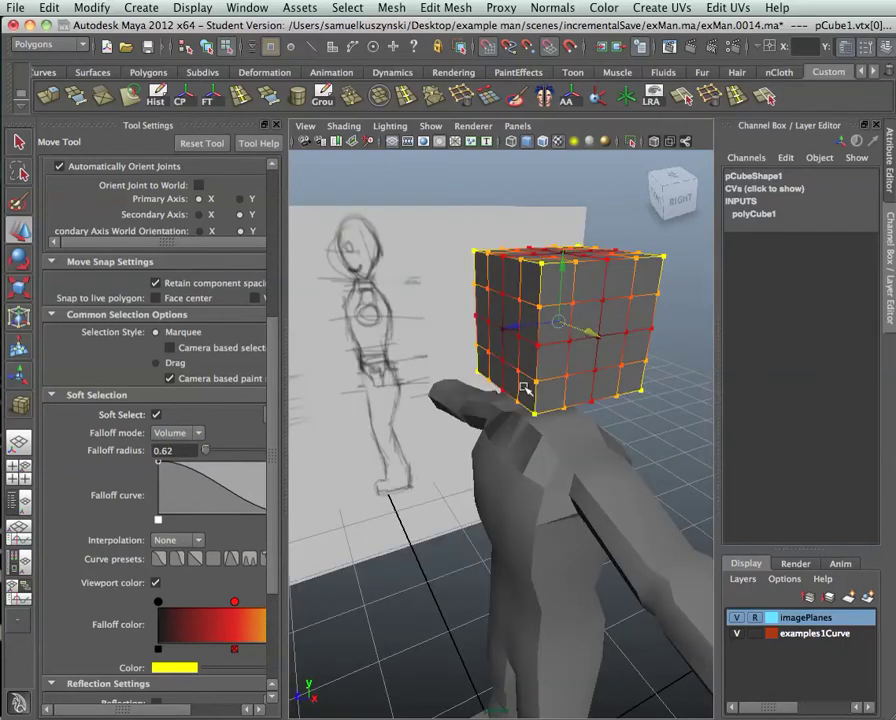
pyautogui.press('e')
pyautogui.press('r')
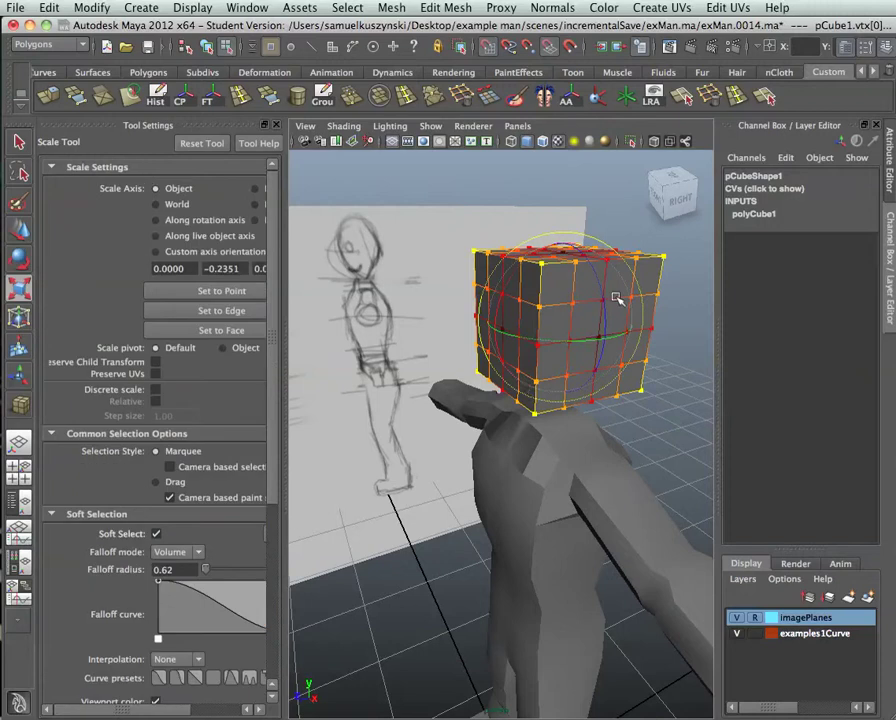
pyautogui.moveTo(565, 320); pyautogui.dragTo(530, 316)
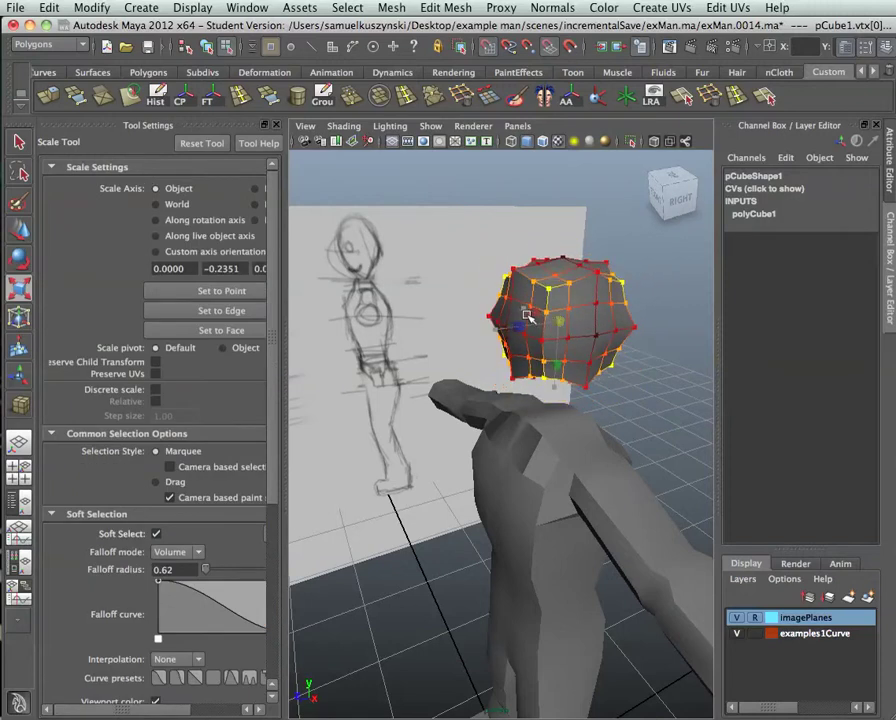
pyautogui.click(657, 195)
pyautogui.keyDown('alt'); pyautogui.moveTo(726, 383); pyautogui.dragTo(601, 377); pyautogui.keyUp('alt')
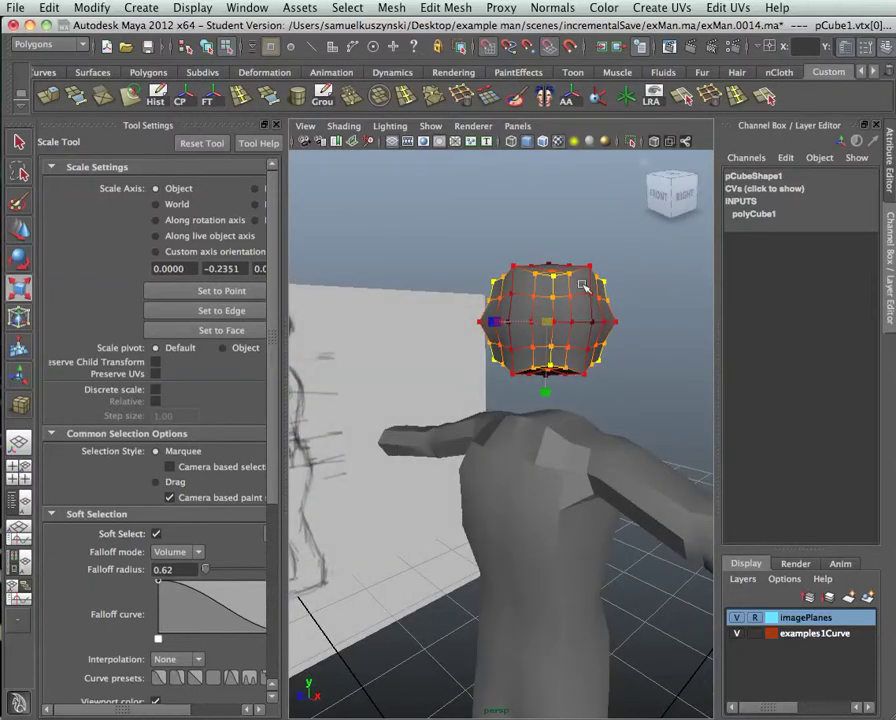
pyautogui.moveTo(582, 390)
pyautogui.keyDown('alt'); pyautogui.mouseDown()
pyautogui.moveTo(540, 403)
pyautogui.moveTo(497, 343)
pyautogui.mouseUp(); pyautogui.keyUp('alt')
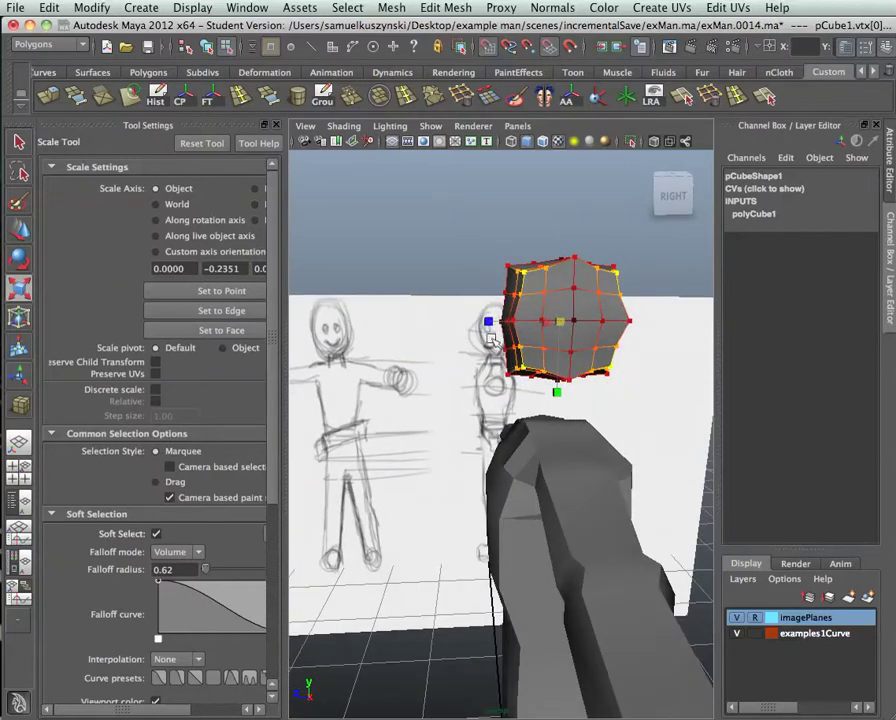
# Switch the head mesh to face selection and select the faces on its underside for the neck
pyautogui.moveTo(578, 386)
pyautogui.keyDown('alt'); pyautogui.mouseDown()
pyautogui.moveTo(572, 346)
pyautogui.moveTo(587, 371)
pyautogui.moveTo(557, 390)
pyautogui.moveTo(572, 398)
pyautogui.moveTo(556, 400)
pyautogui.mouseUp(); pyautogui.keyUp('alt')
pyautogui.moveTo(550, 398); pyautogui.dragTo(567, 407, button='right')
pyautogui.click(557, 399)
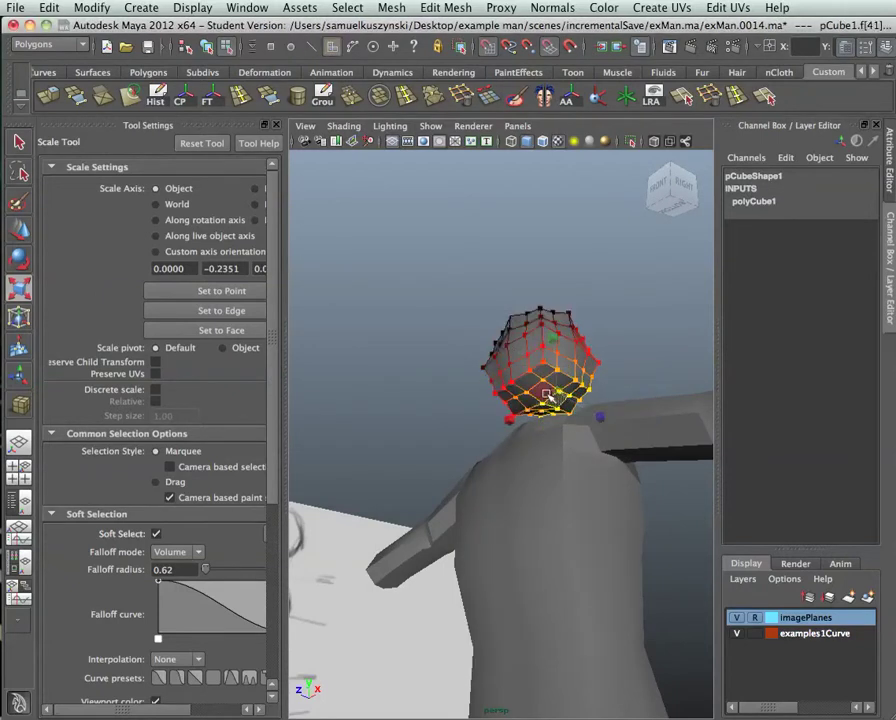
pyautogui.keyDown('alt'); pyautogui.moveTo(516, 413); pyautogui.dragTo(472, 420); pyautogui.keyUp('alt')
pyautogui.press('f')
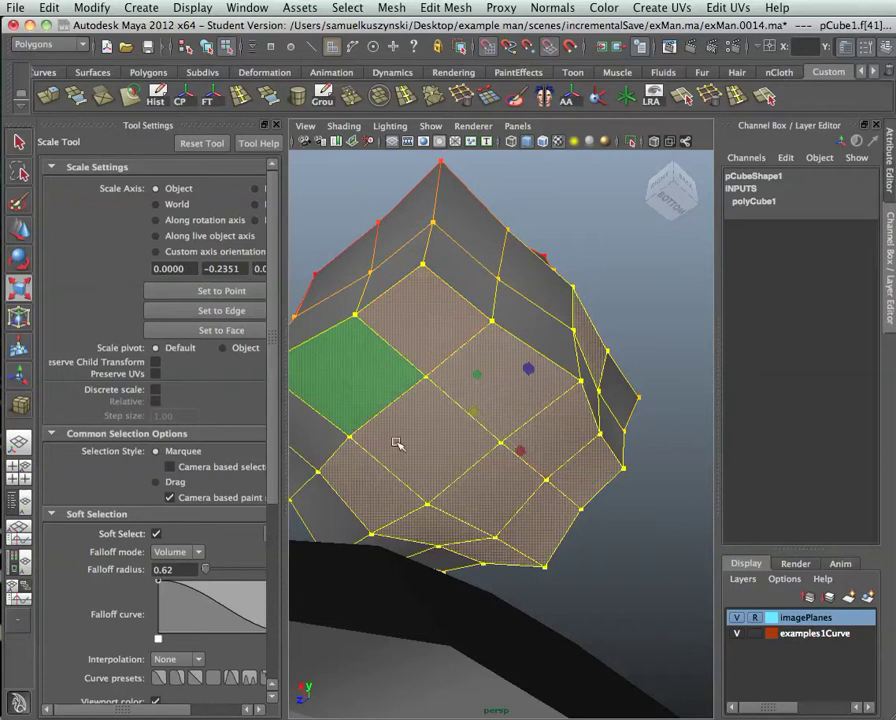
# Extrude the selected underside faces of the head downward to a Translate Y of about -0.146
pyautogui.keyDown('alt'); pyautogui.moveTo(400, 444); pyautogui.dragTo(370, 290); pyautogui.keyUp('alt')
pyautogui.hotkey('ctrl', 'e')
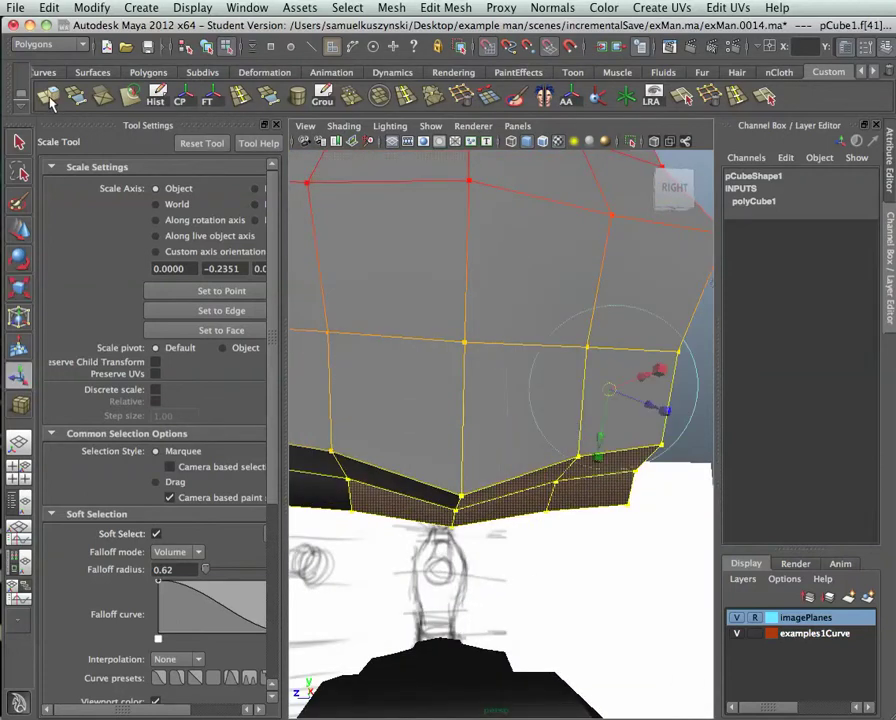
pyautogui.scroll(-10, 646, 386)
pyautogui.scroll(5, 648, 390)
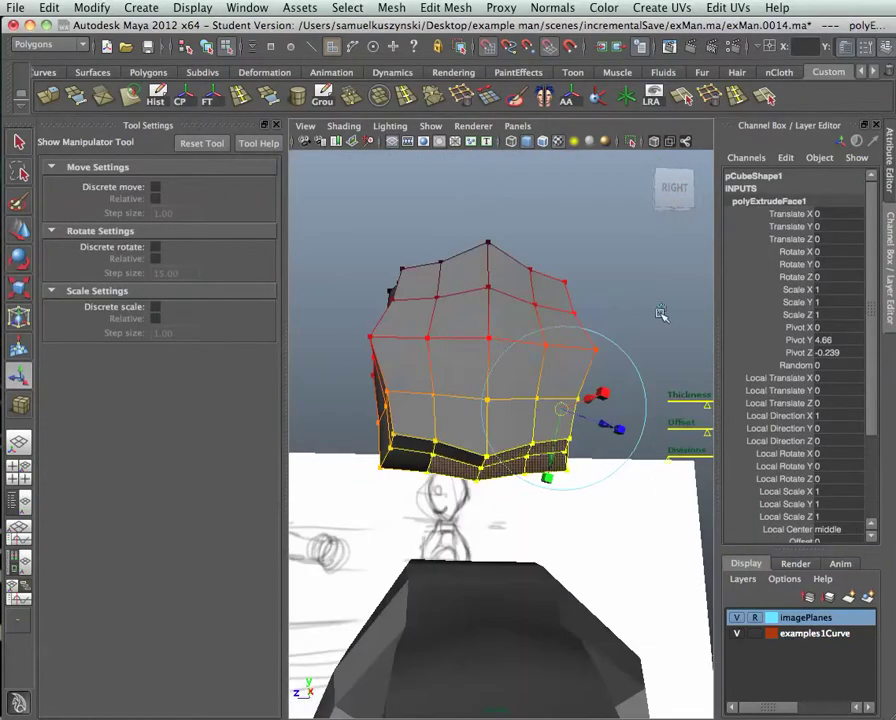
pyautogui.click(660, 314)
pyautogui.moveTo(507, 377); pyautogui.dragTo(566, 488)
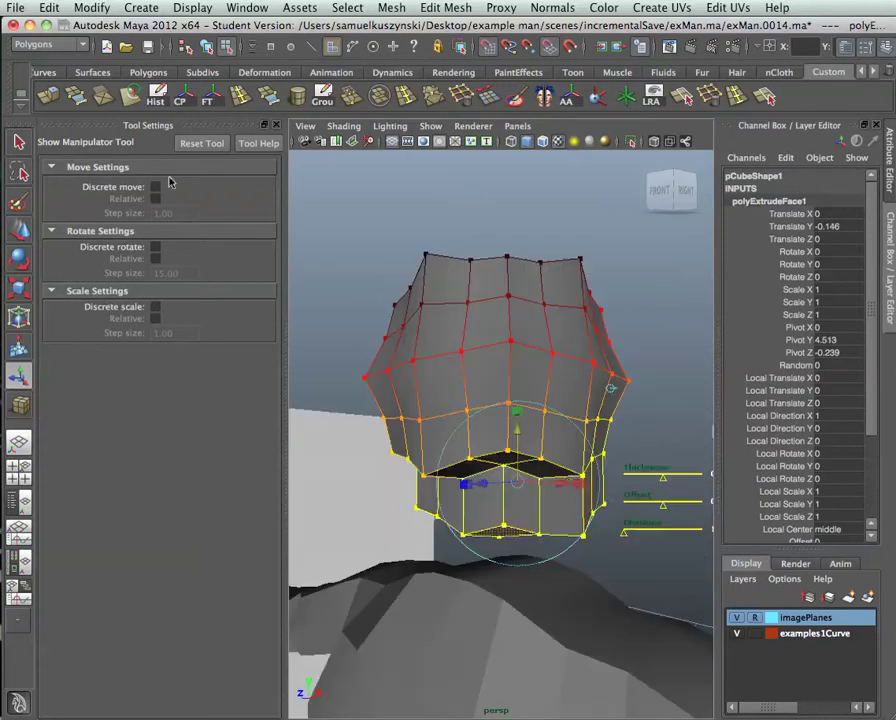
# Extrude the faces at the lower end of the neck once more
pyautogui.click(44, 95)
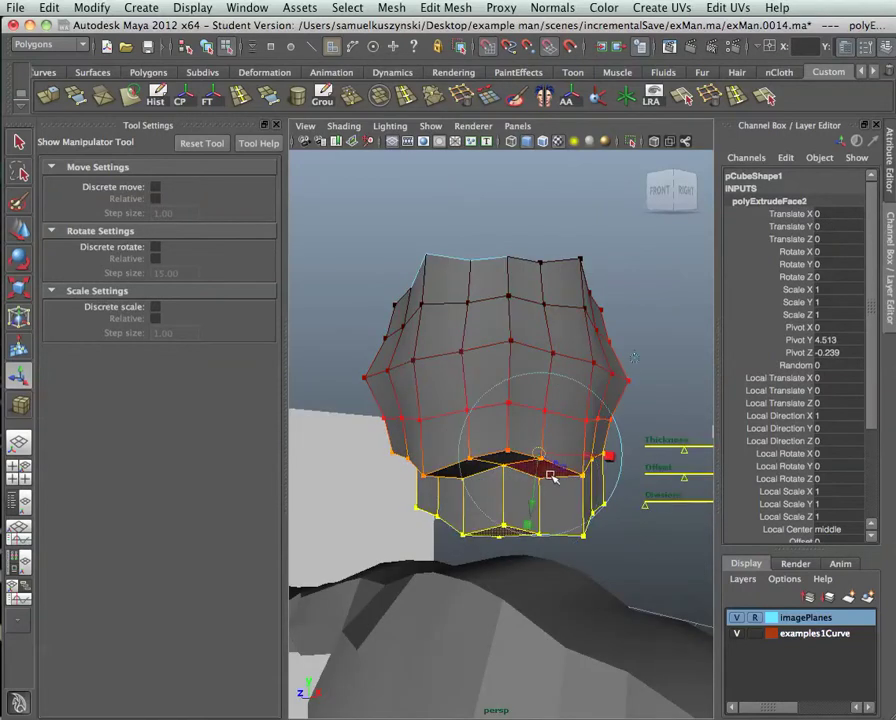